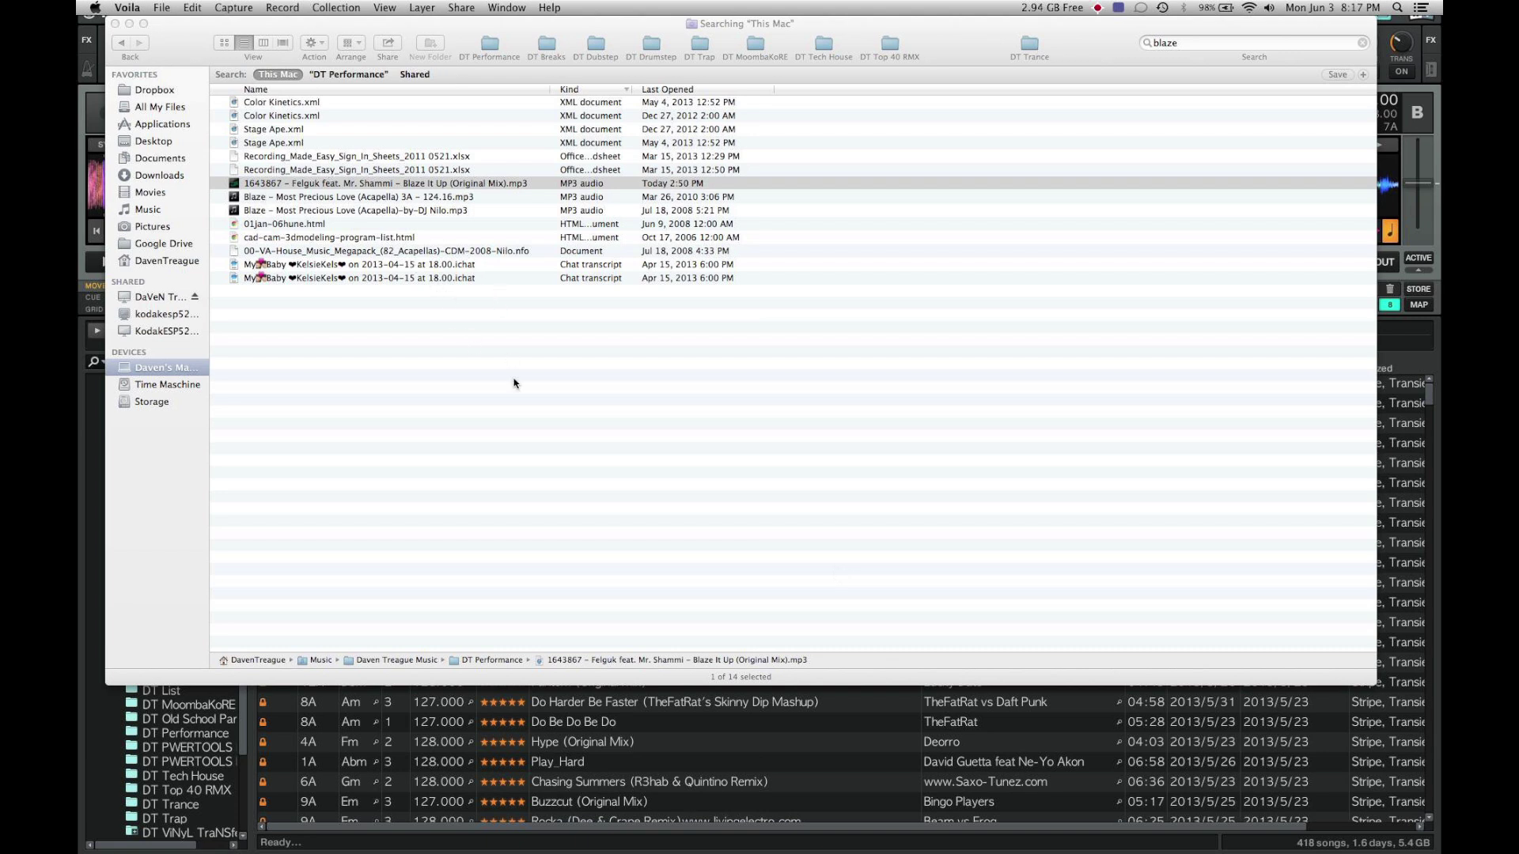
# Step: Preview the Blaze It Up (Original Mix) MP3 in the search results, skip ahead to later parts, and end the preview
pyautogui.click(437, 185)
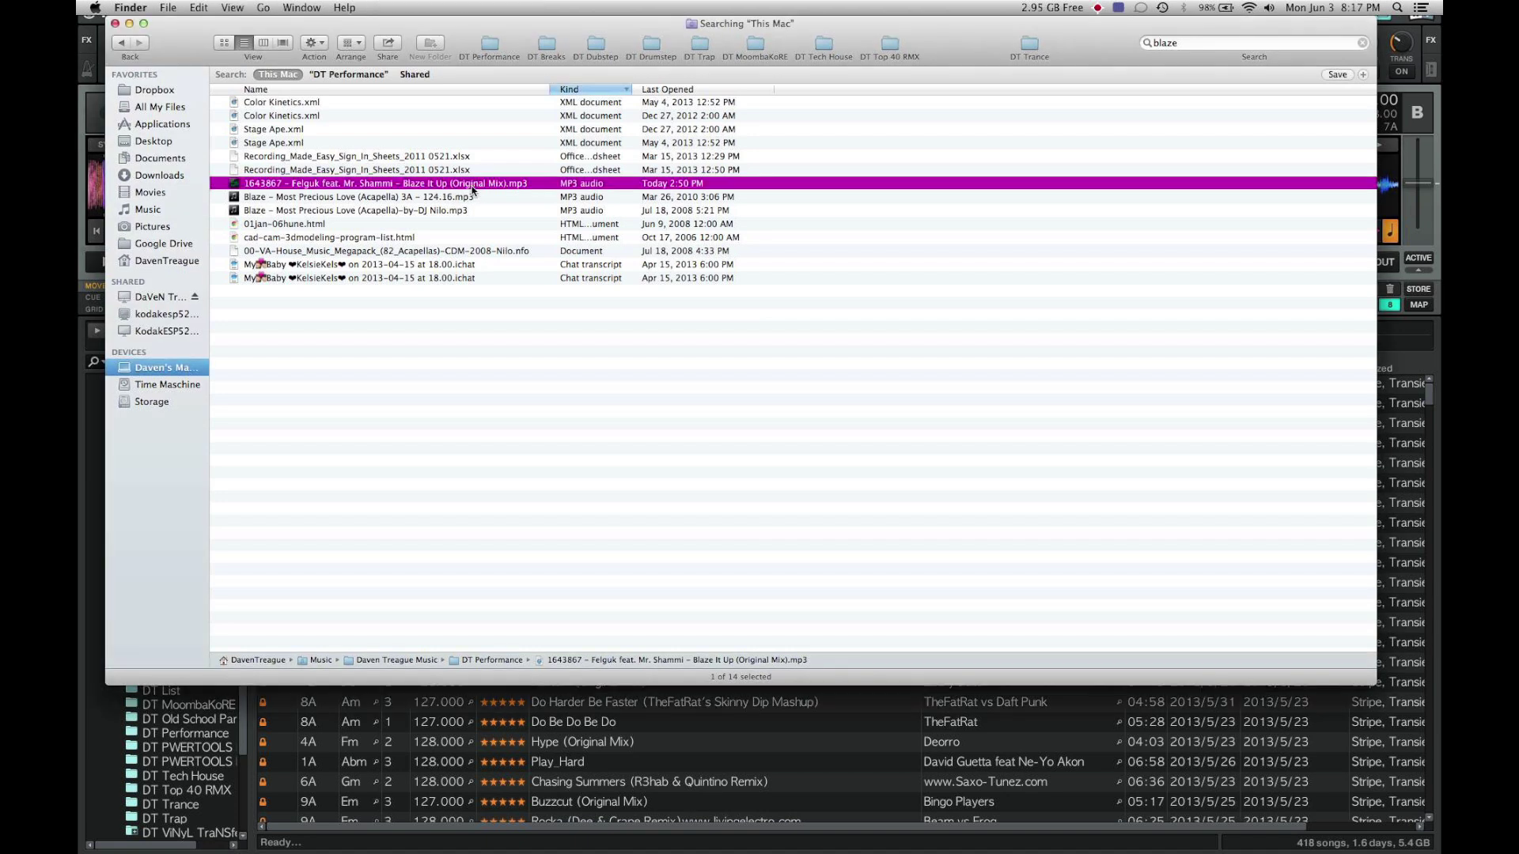
pyautogui.click(553, 185)
pyautogui.press('space')
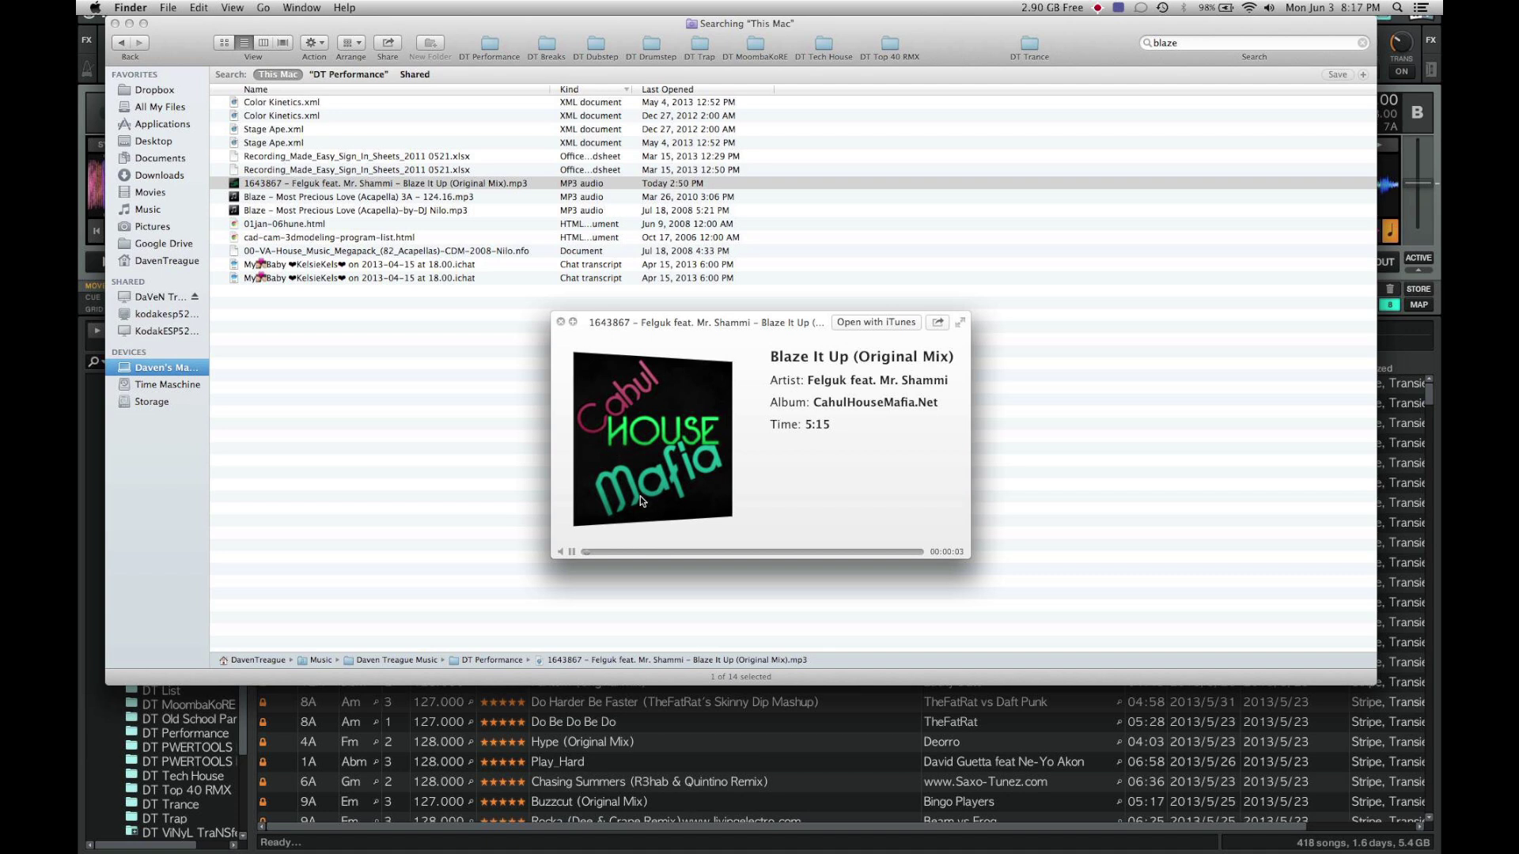
pyautogui.click(666, 552)
pyautogui.click(739, 552)
pyautogui.press('space')
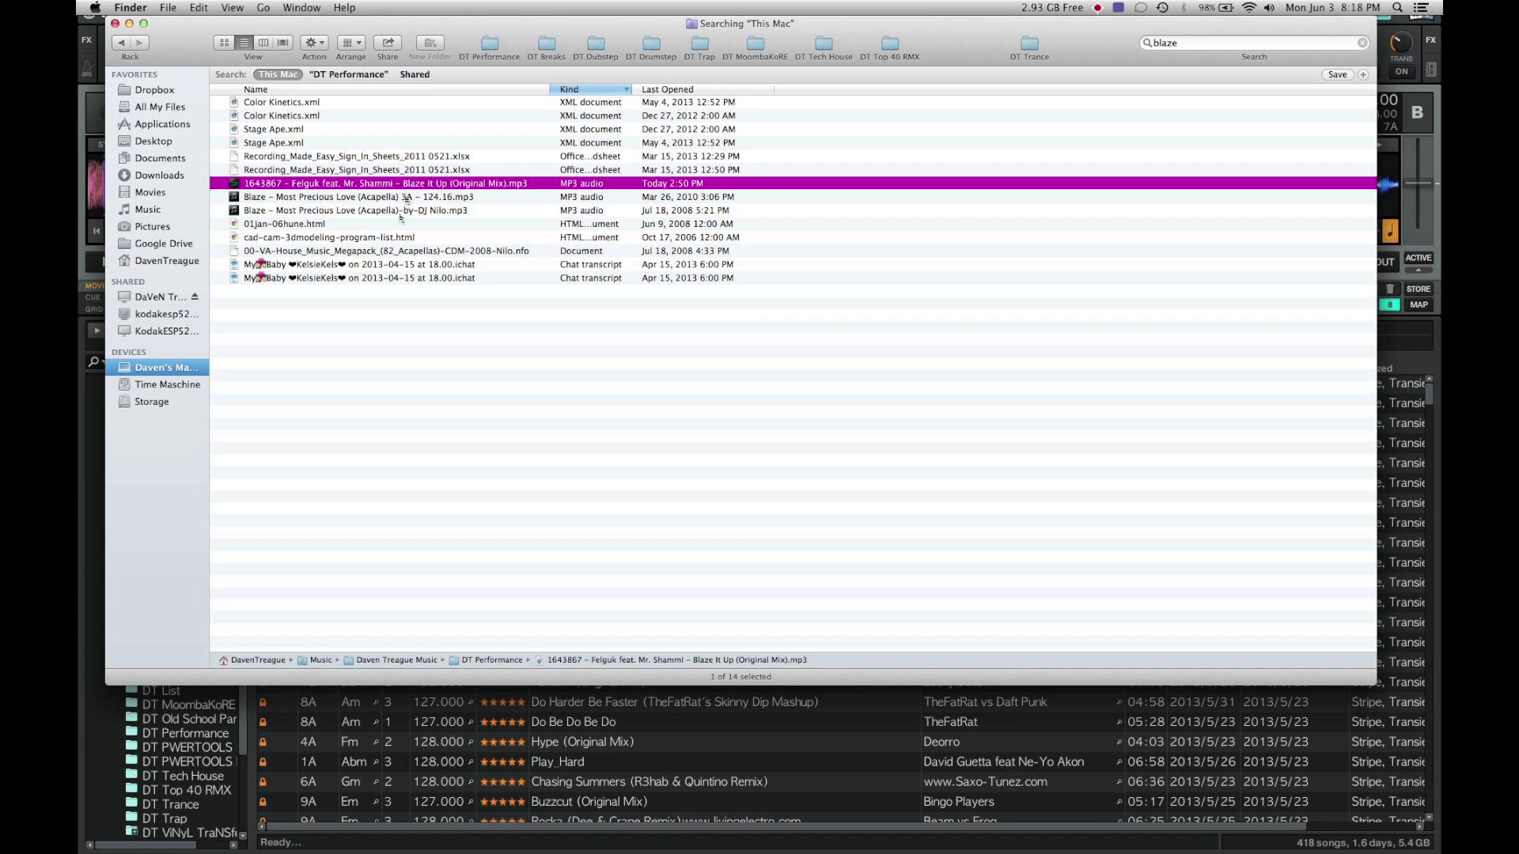
# Step: Open the DT Performance folder for the Blaze It Up track and look through its files from newest to oldest
pyautogui.click(363, 186)
pyautogui.moveTo(363, 186); pyautogui.dragTo(491, 48)
pyautogui.click(492, 44)
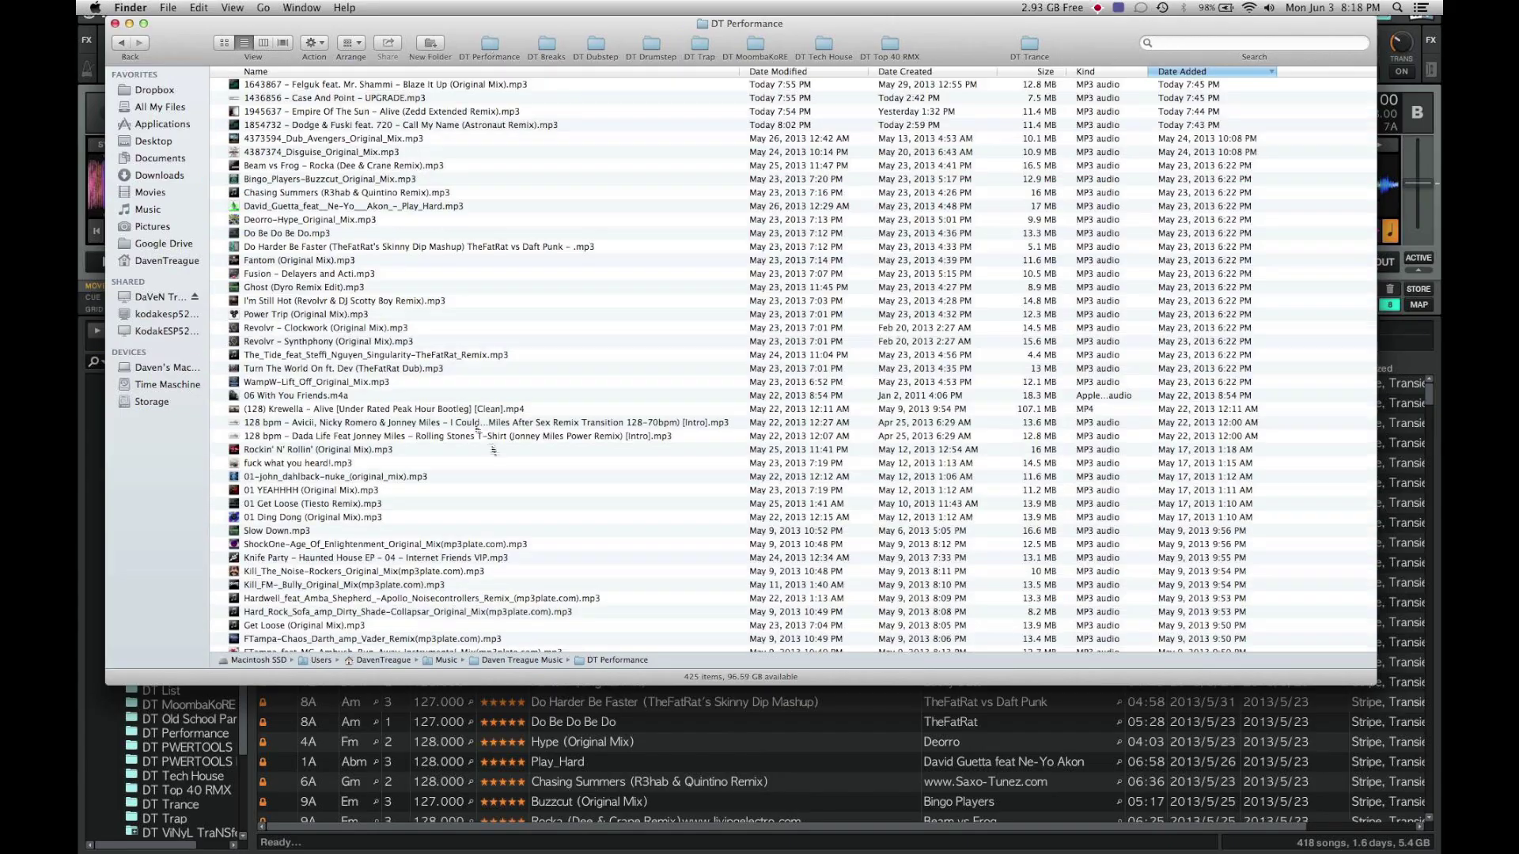
pyautogui.scroll(-10, 424, 307)
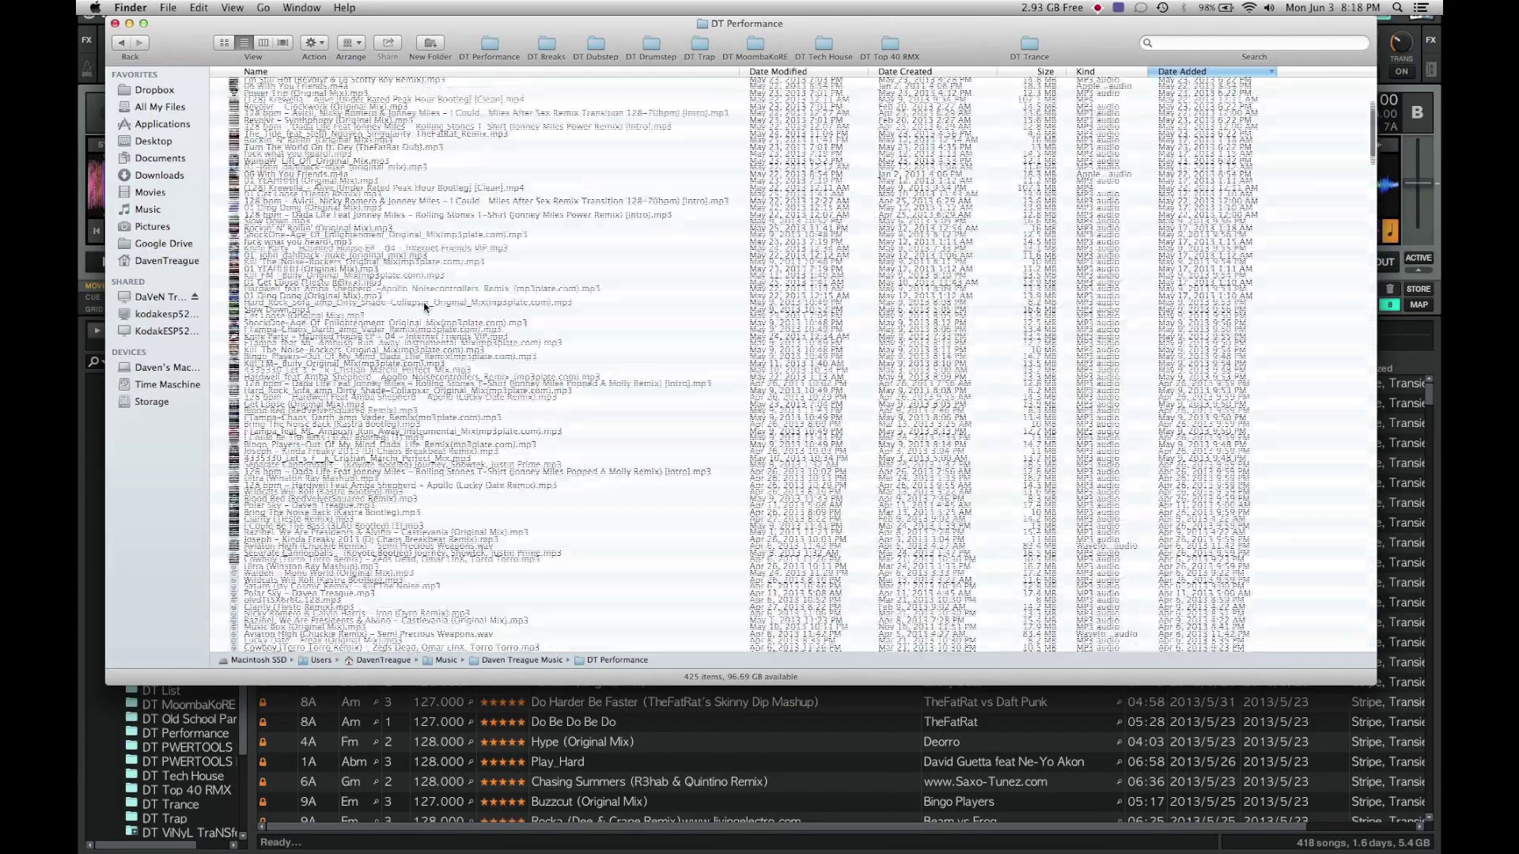
pyautogui.scroll(-20, 424, 308)
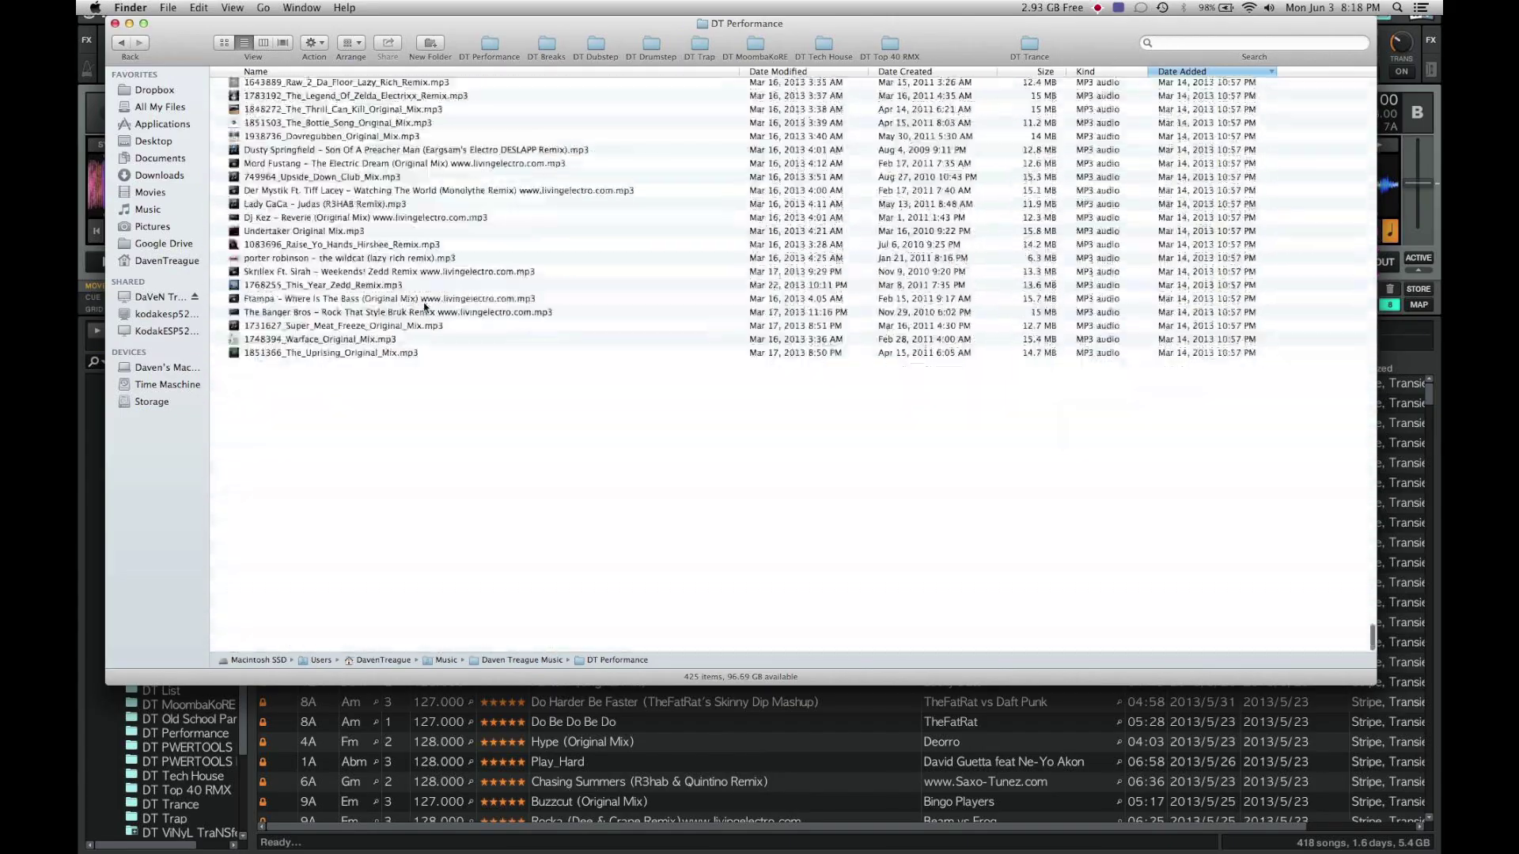
pyautogui.scroll(20, 425, 307)
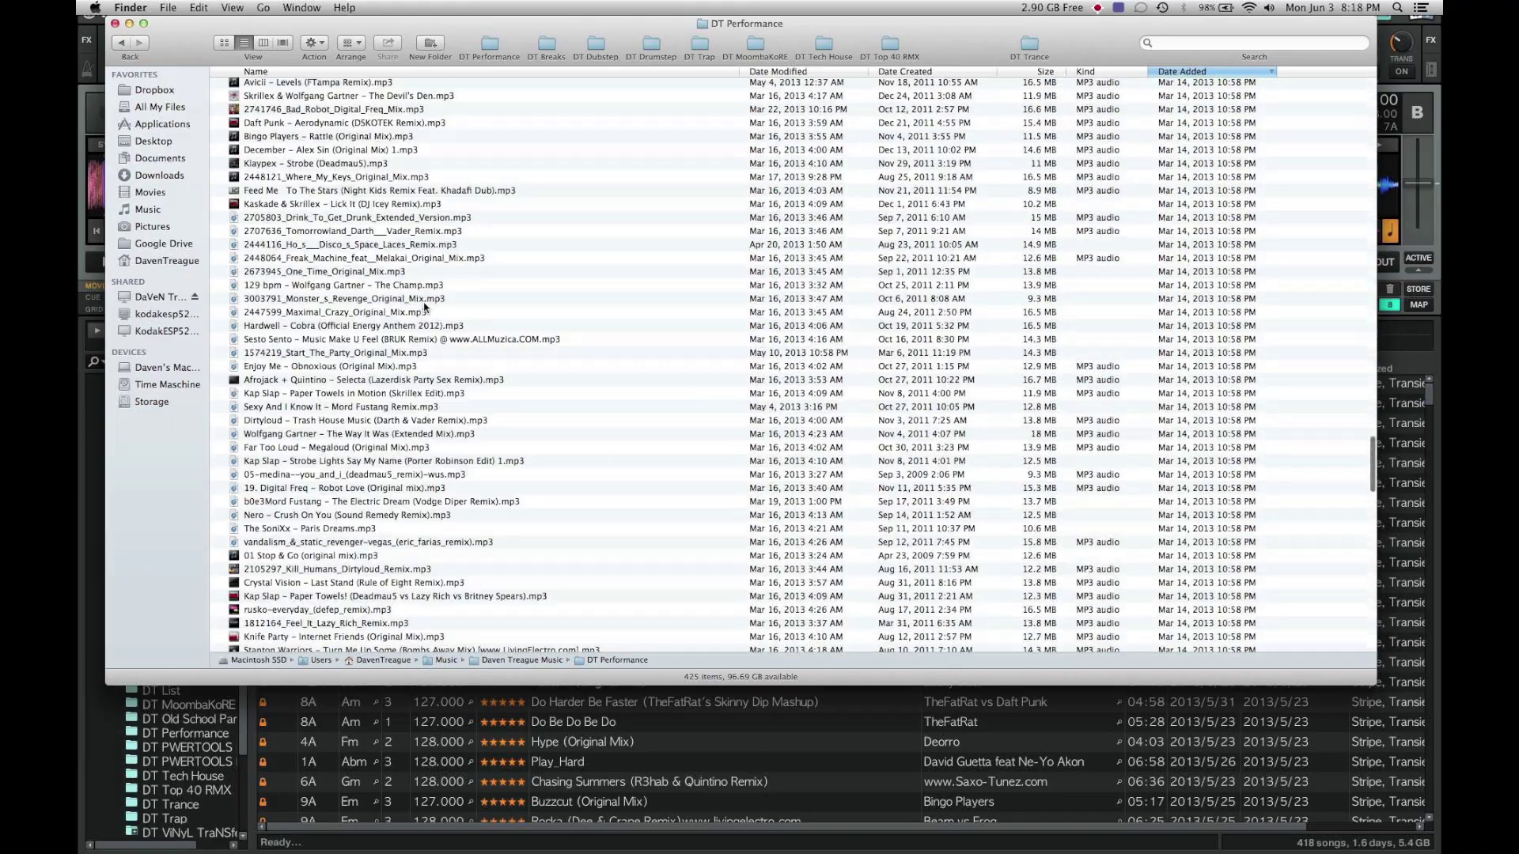
pyautogui.scroll(20, 629, 121)
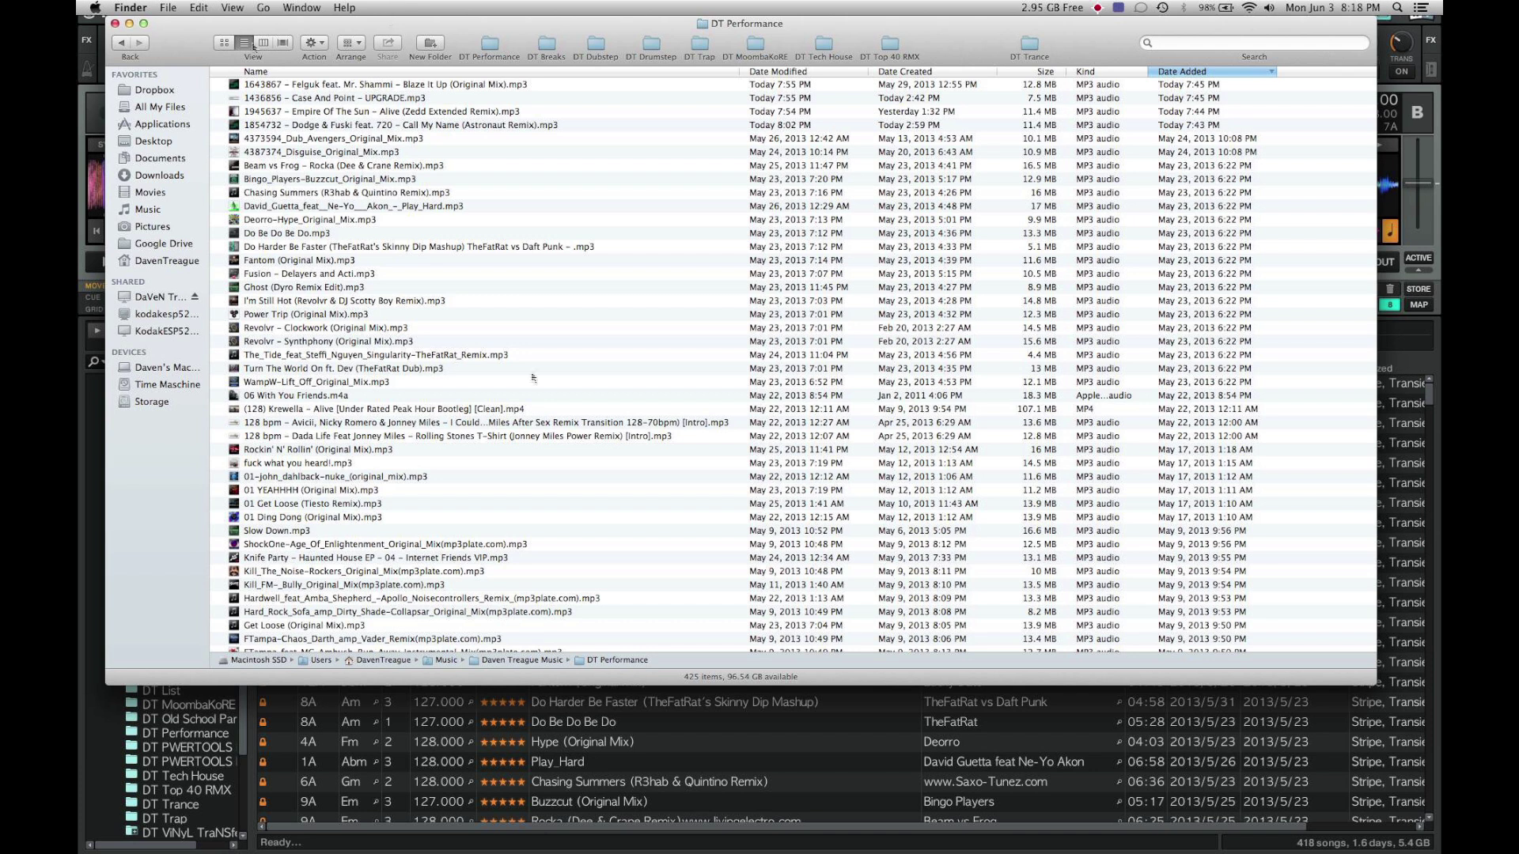
# Step: Switch to Traktor, show the tracks of the DT Performance folder within the computer's Music directory, and sort them by newest import date
pyautogui.click(718, 724)
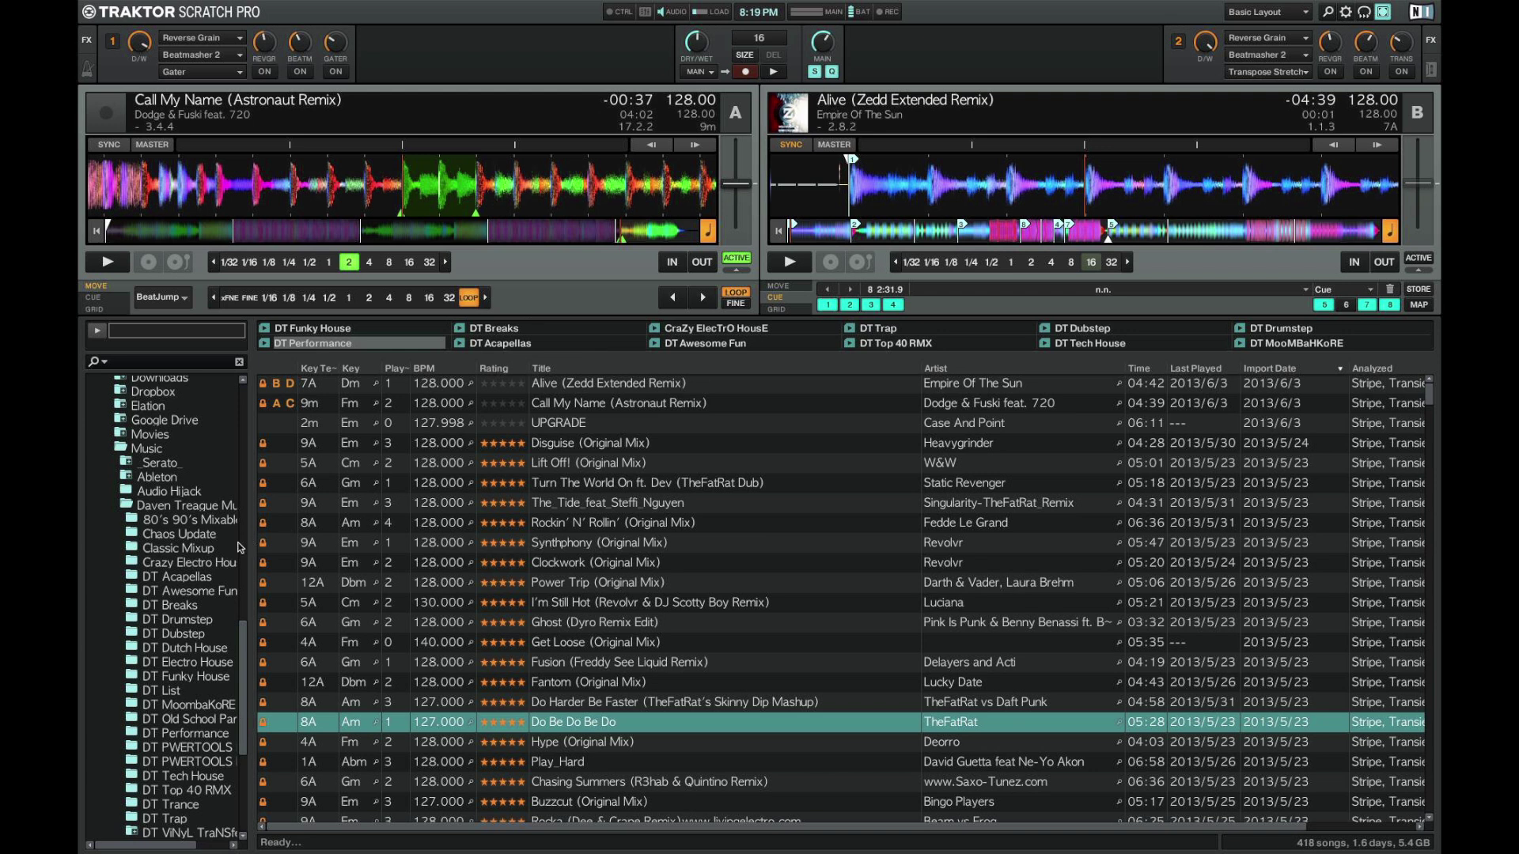
pyautogui.scroll(-5, 212, 465)
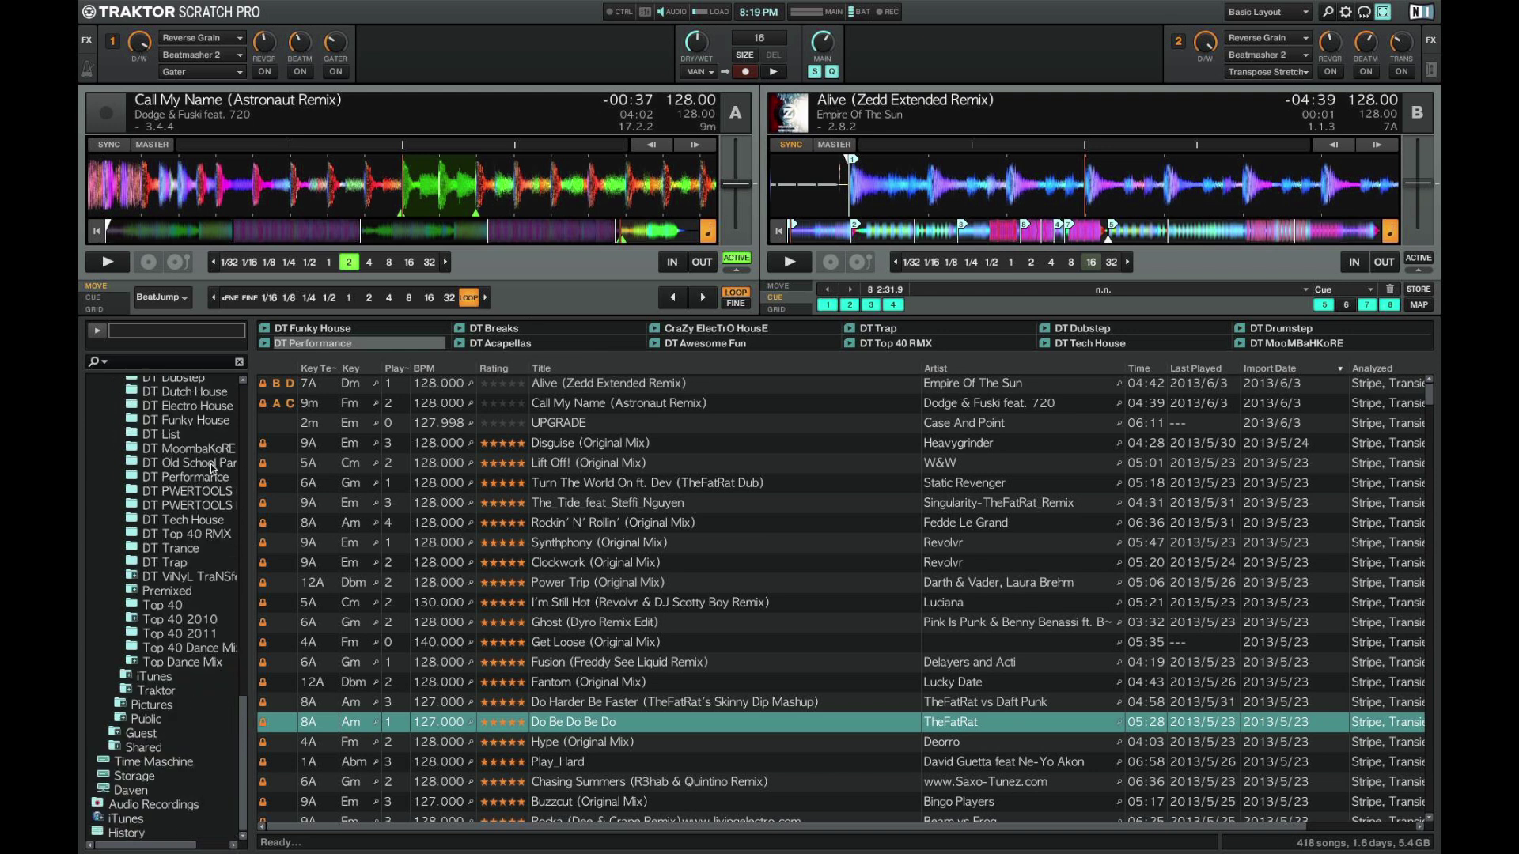
pyautogui.scroll(15, 212, 469)
pyautogui.scroll(-10, 212, 469)
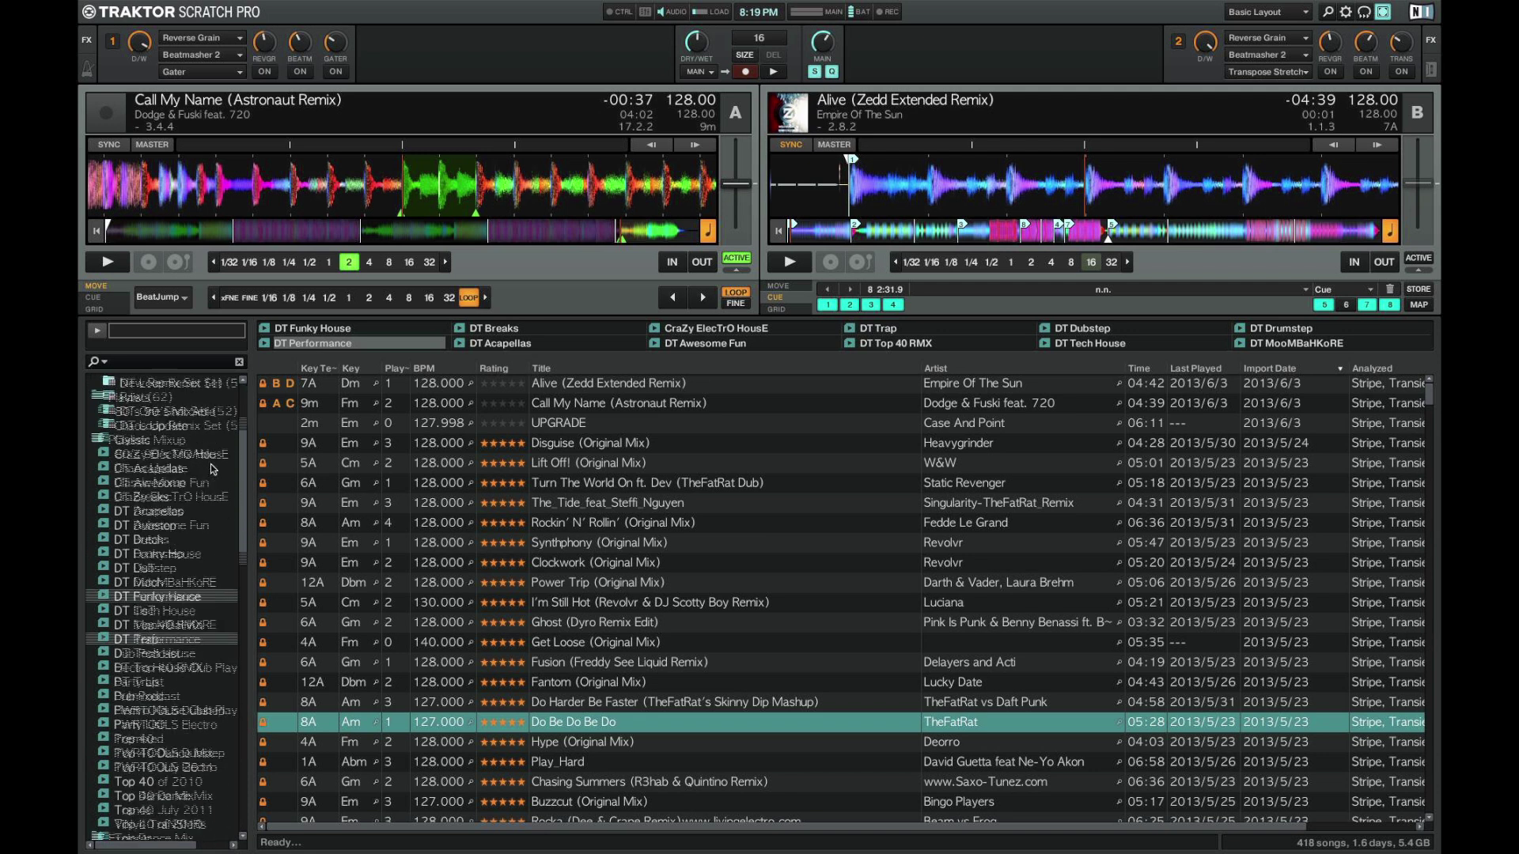
pyautogui.scroll(10, 212, 469)
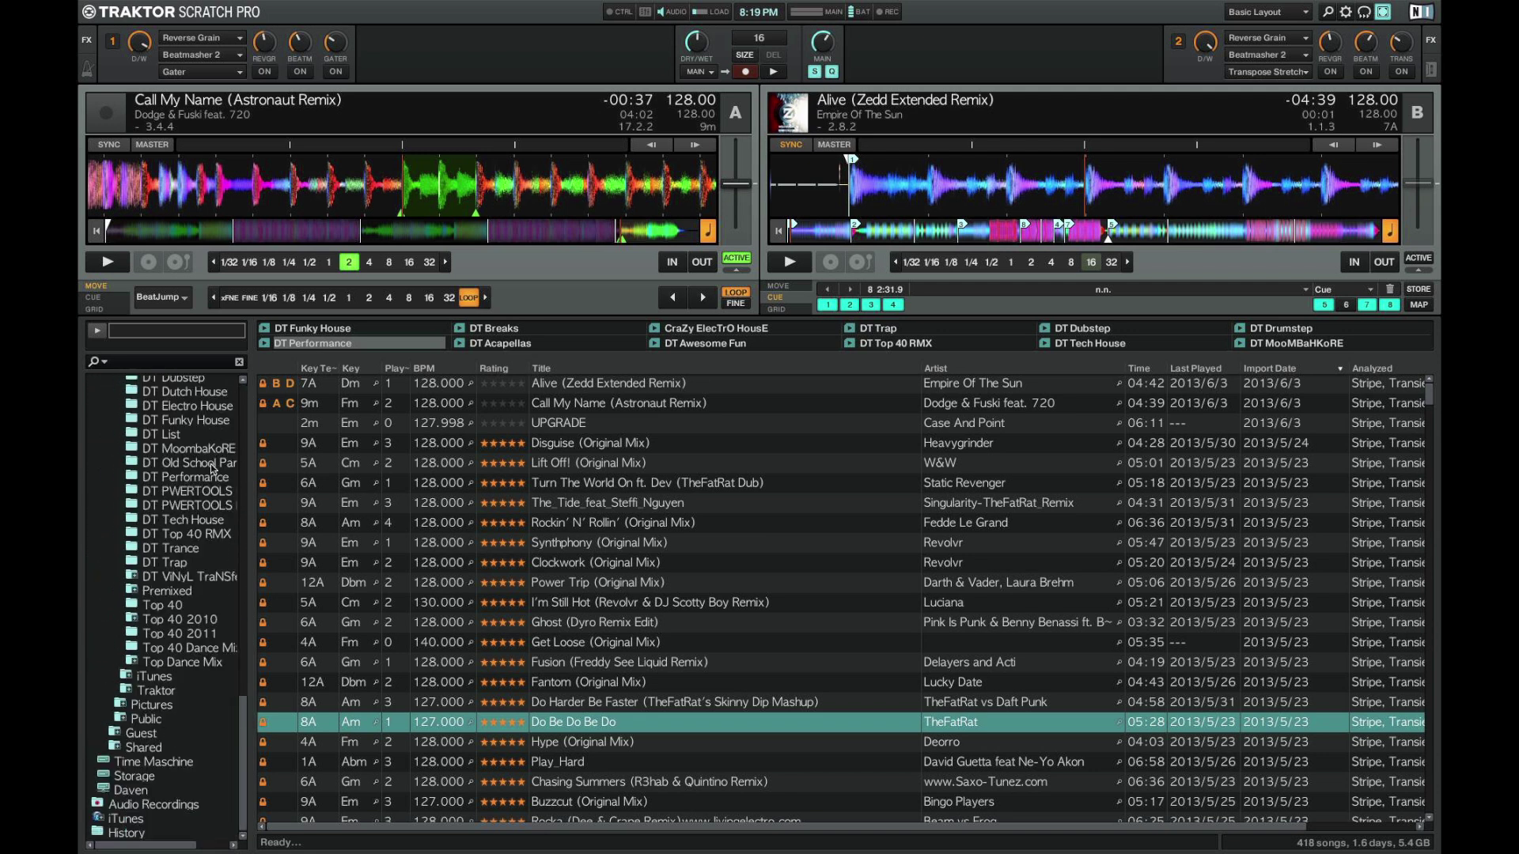
pyautogui.scroll(-10, 212, 469)
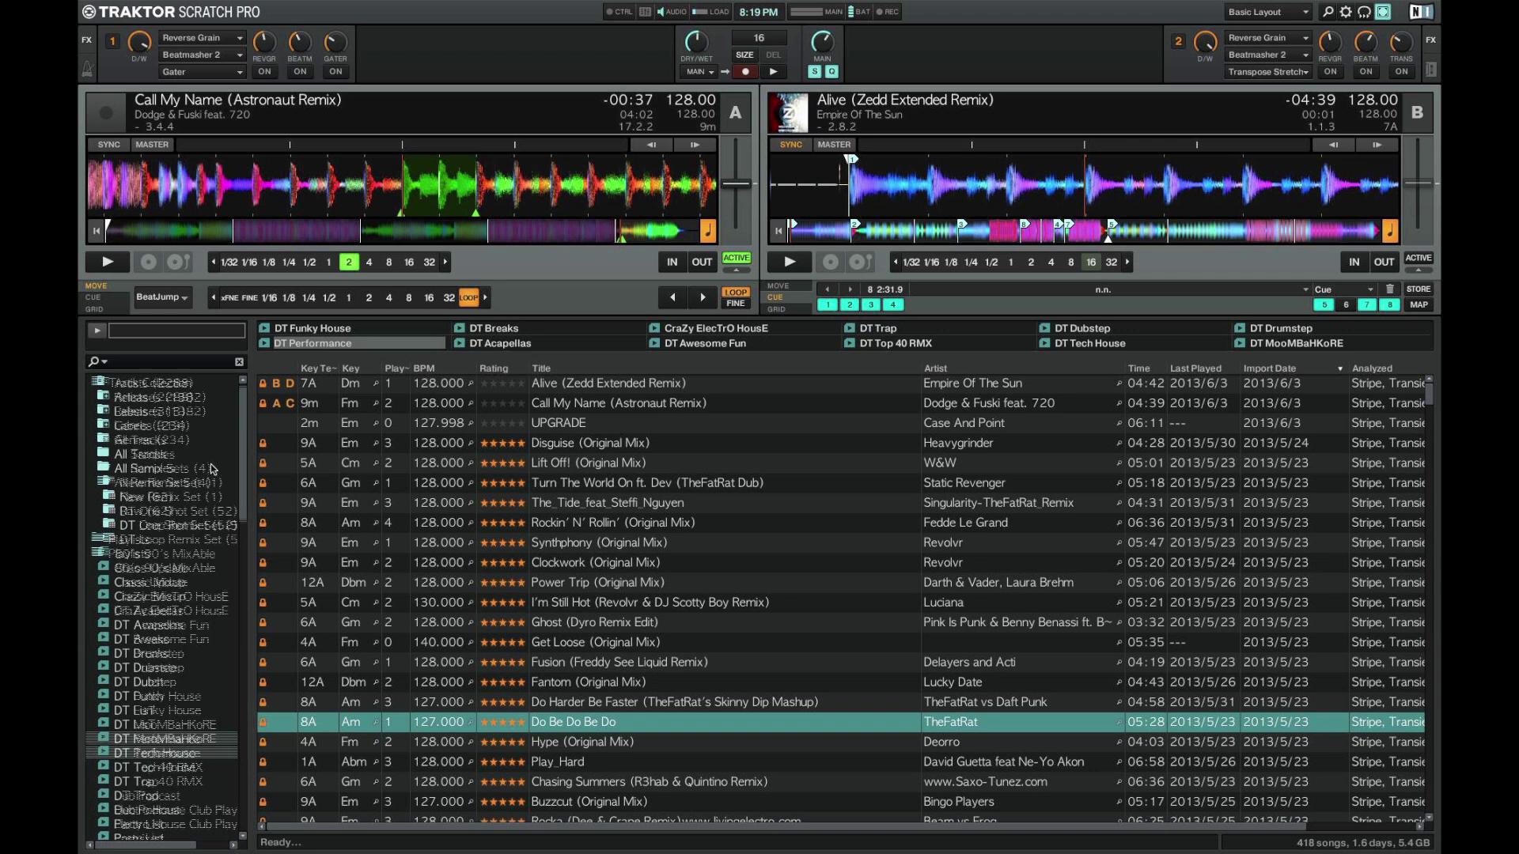
pyautogui.scroll(-8, 212, 469)
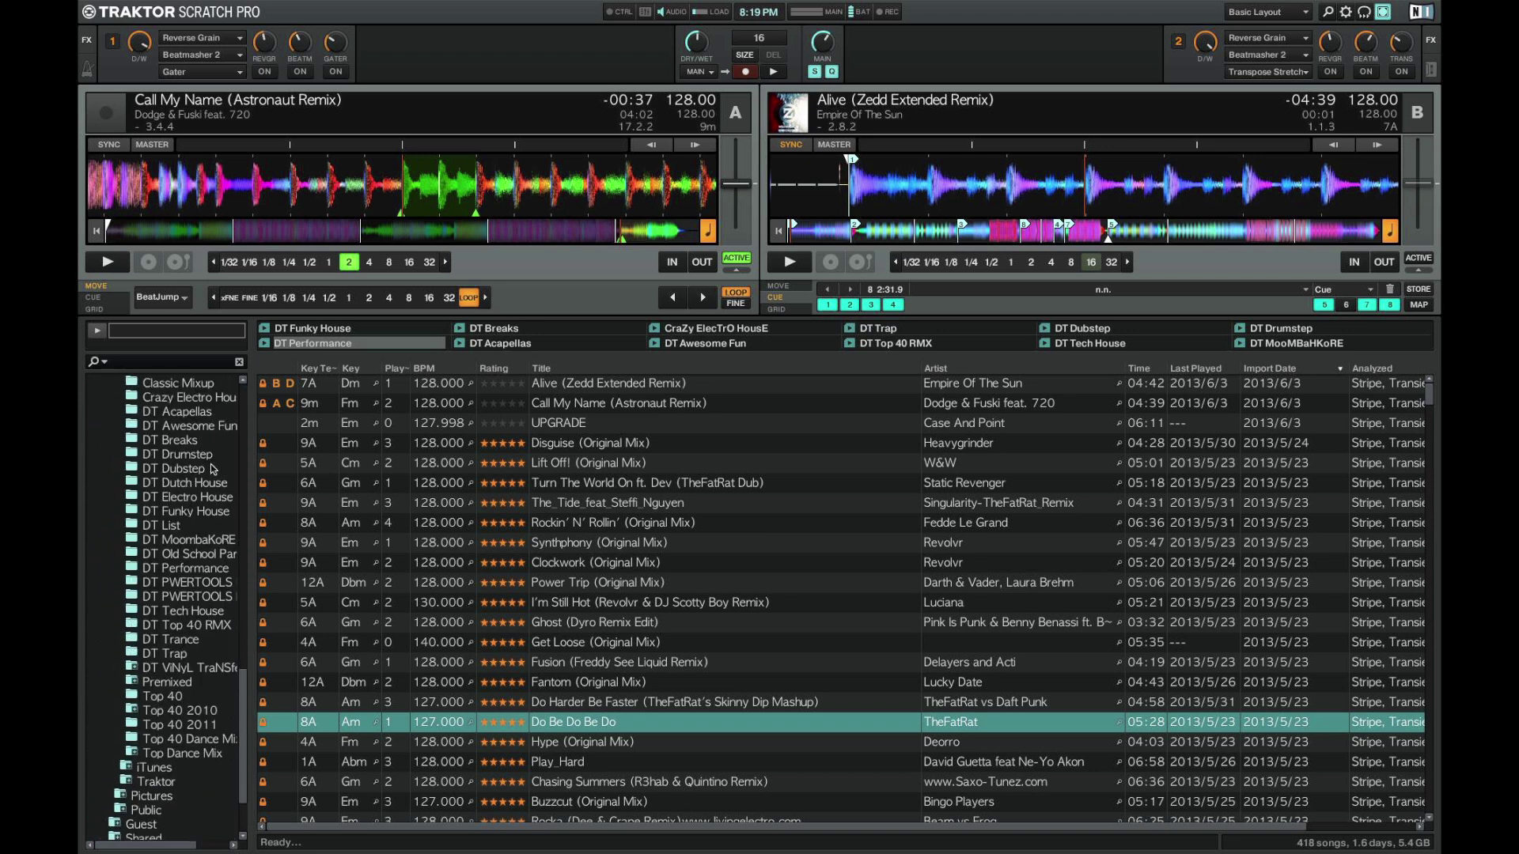
pyautogui.scroll(-2, 210, 482)
pyautogui.scroll(2, 208, 500)
pyautogui.scroll(-3, 208, 501)
pyautogui.hscroll(2, 208, 501)
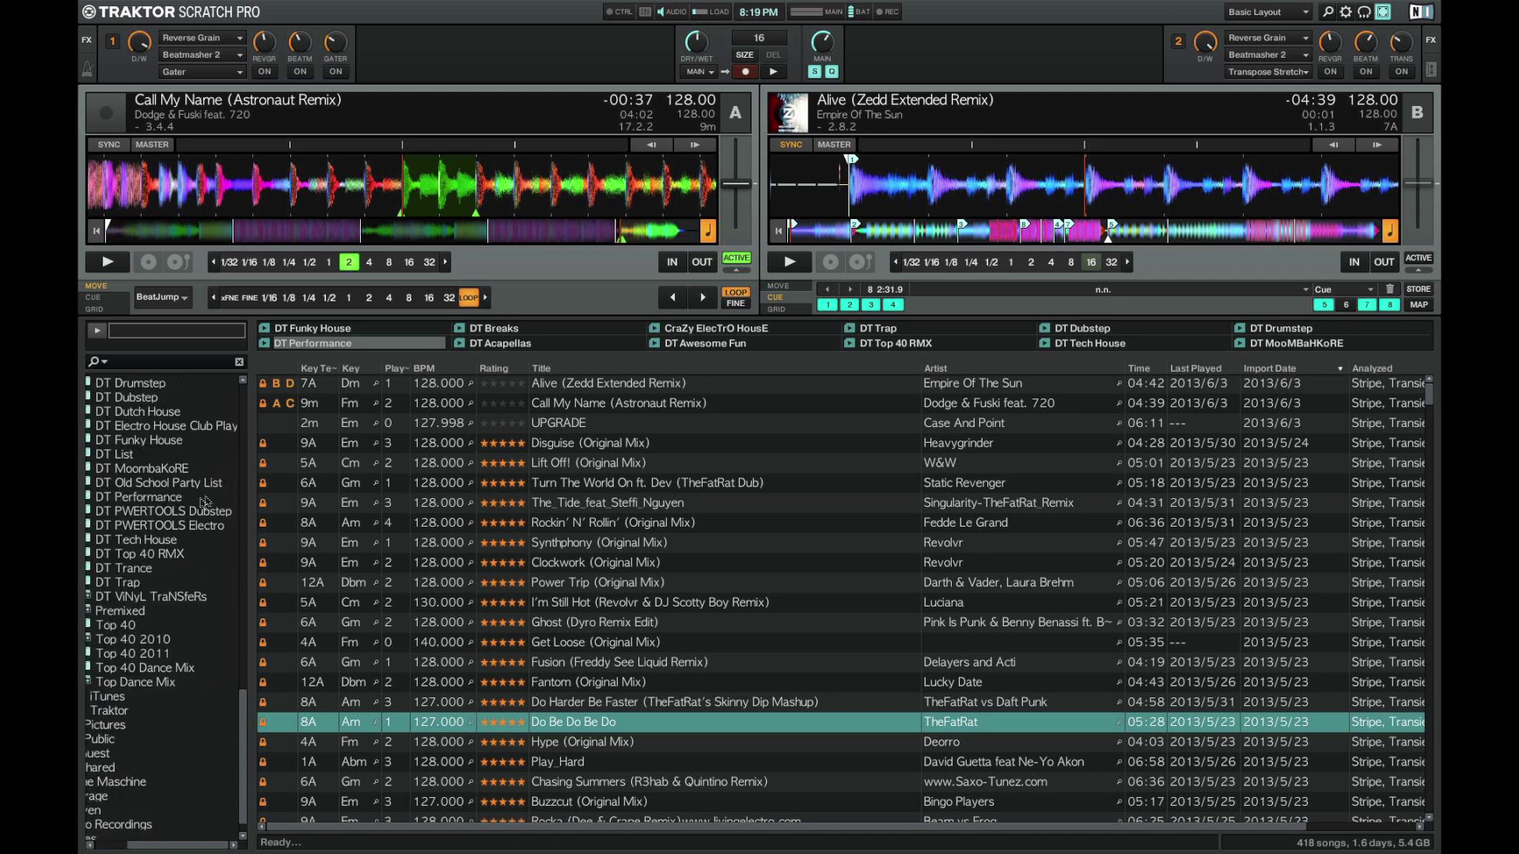
pyautogui.click(163, 499)
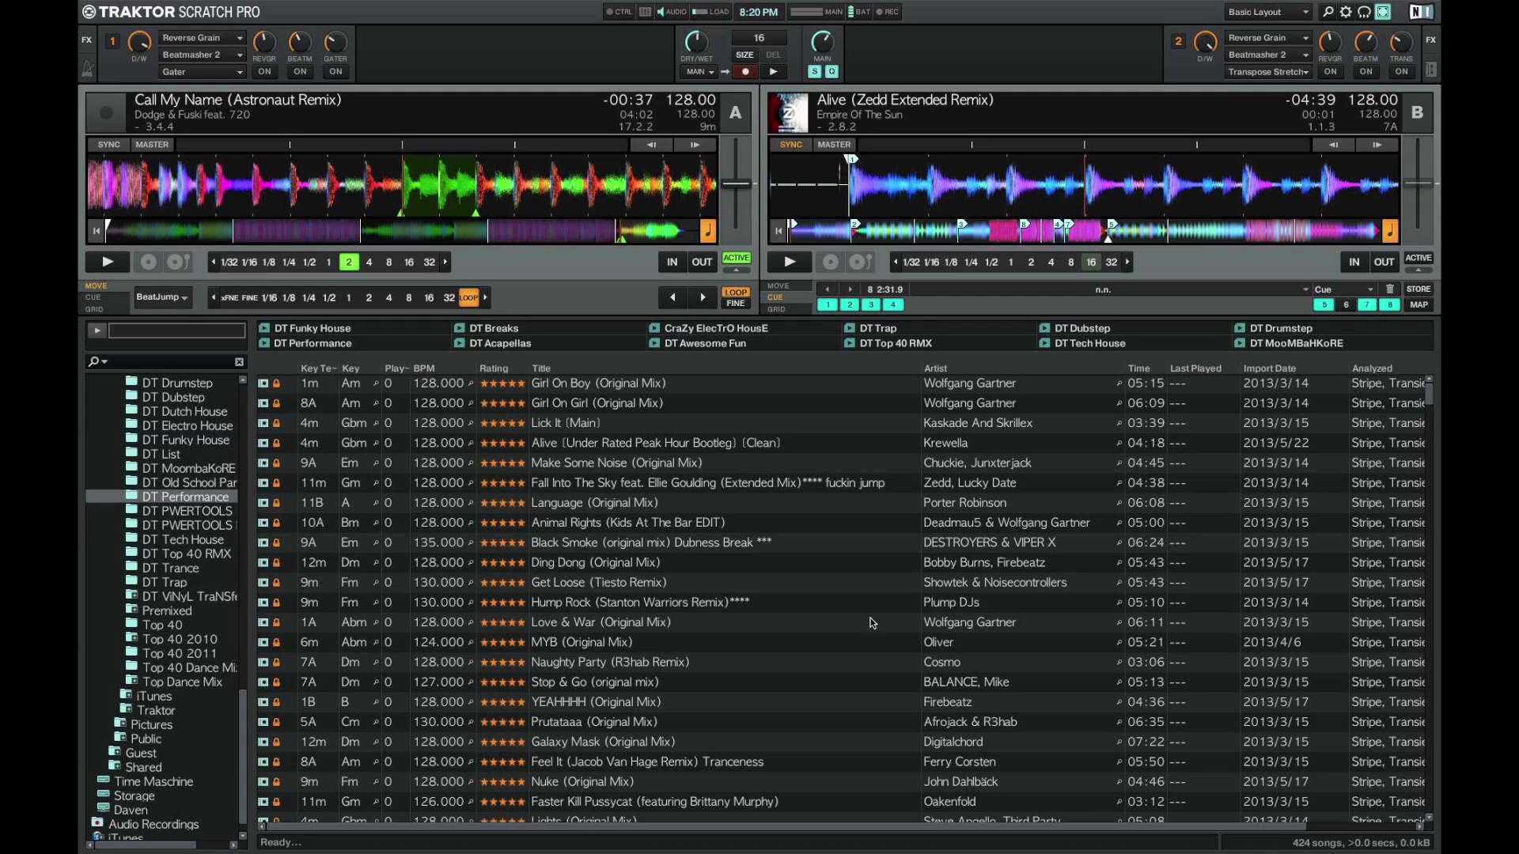
pyautogui.click(1279, 371)
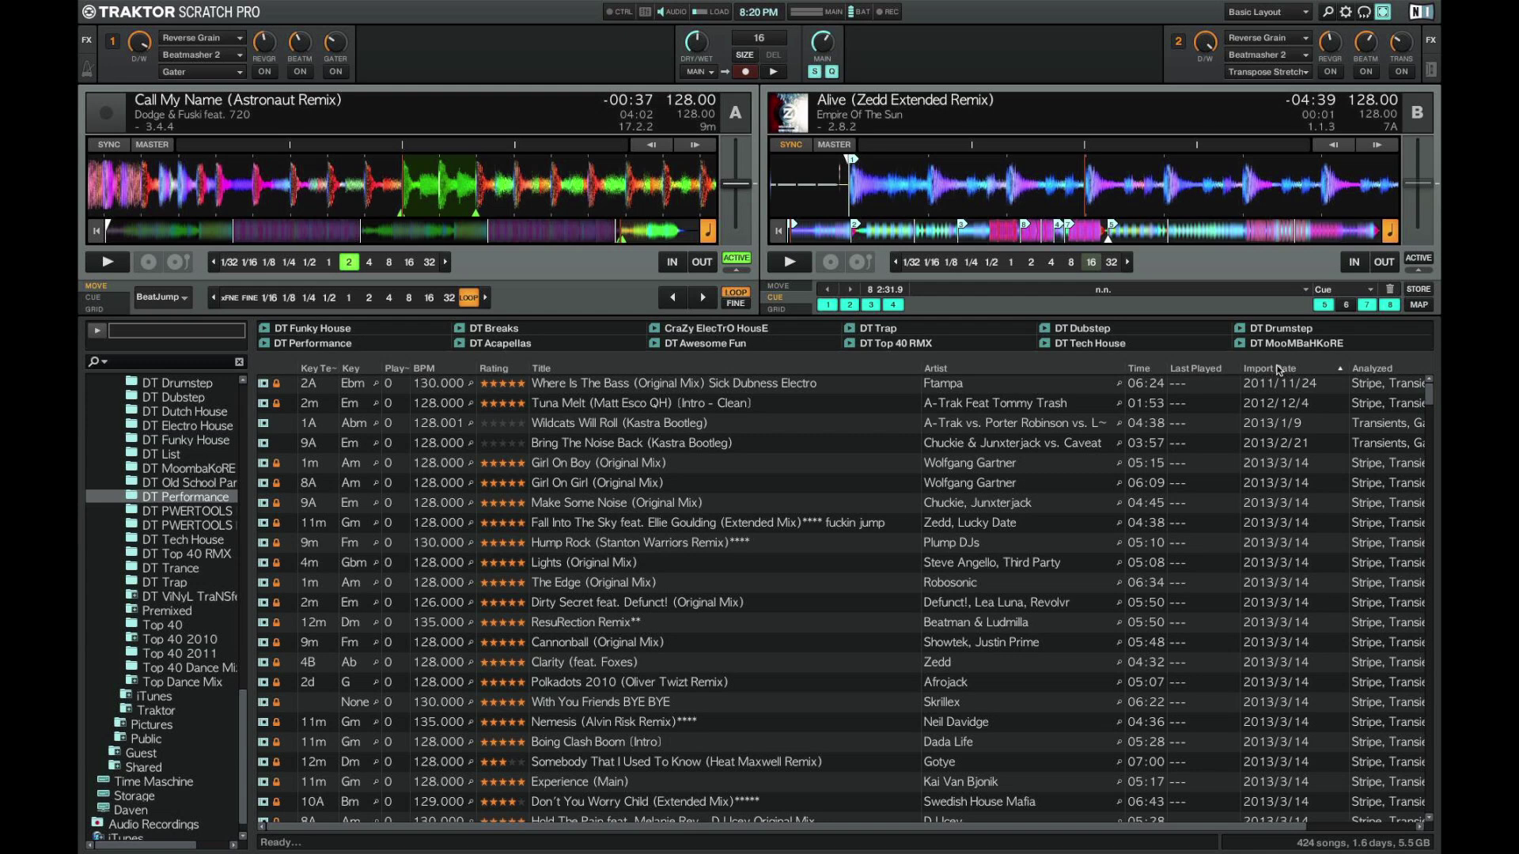
pyautogui.click(1279, 370)
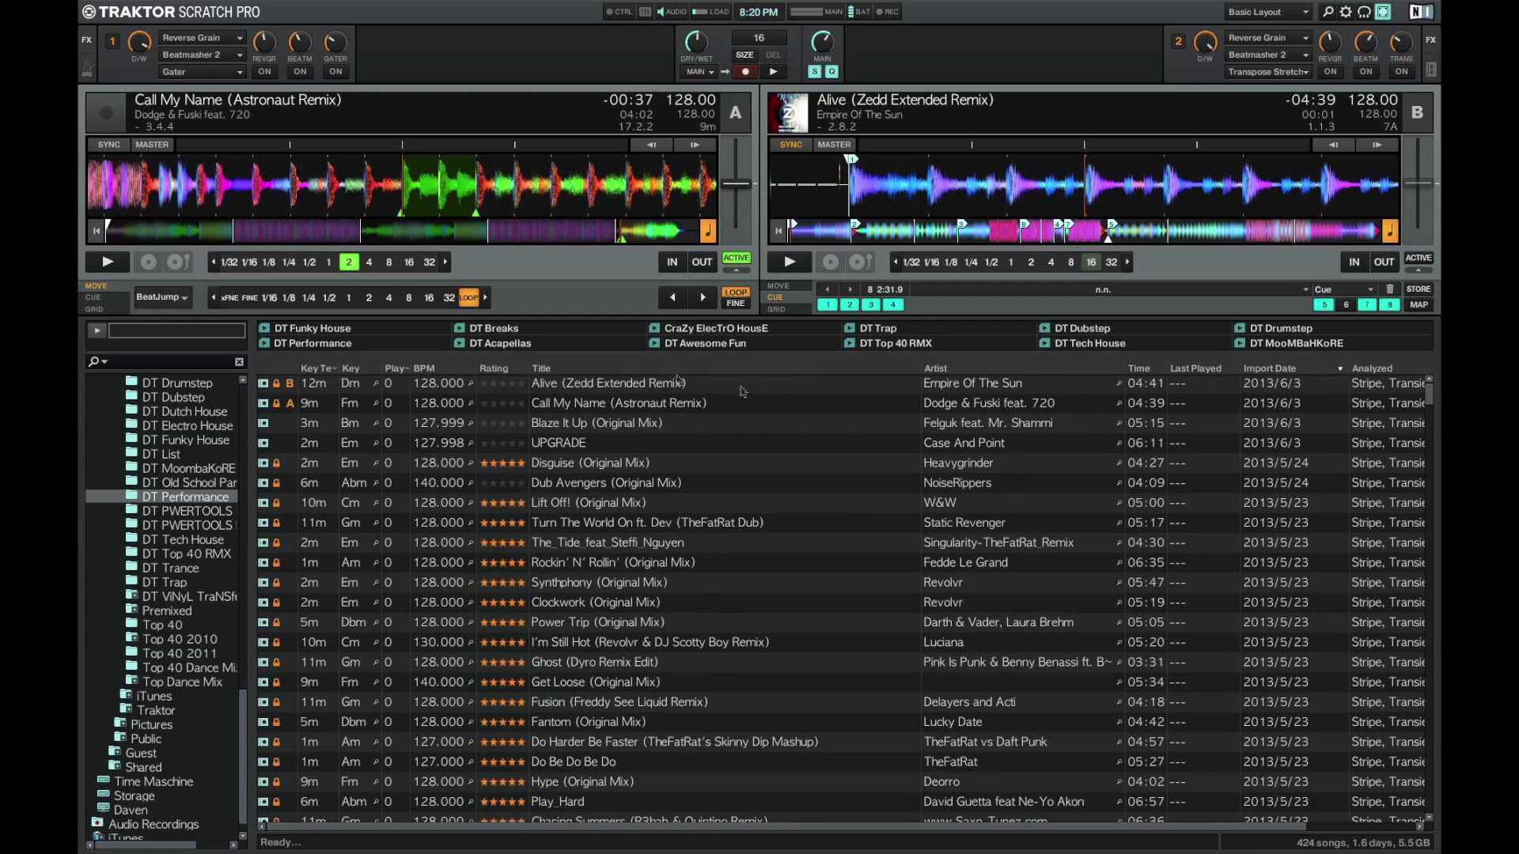
# Step: Analyze the Blaze It Up (Original Mix) track with special settings: BPM in the 88 - 175 range, Set Beatgrid, and Gain
pyautogui.click(601, 426)
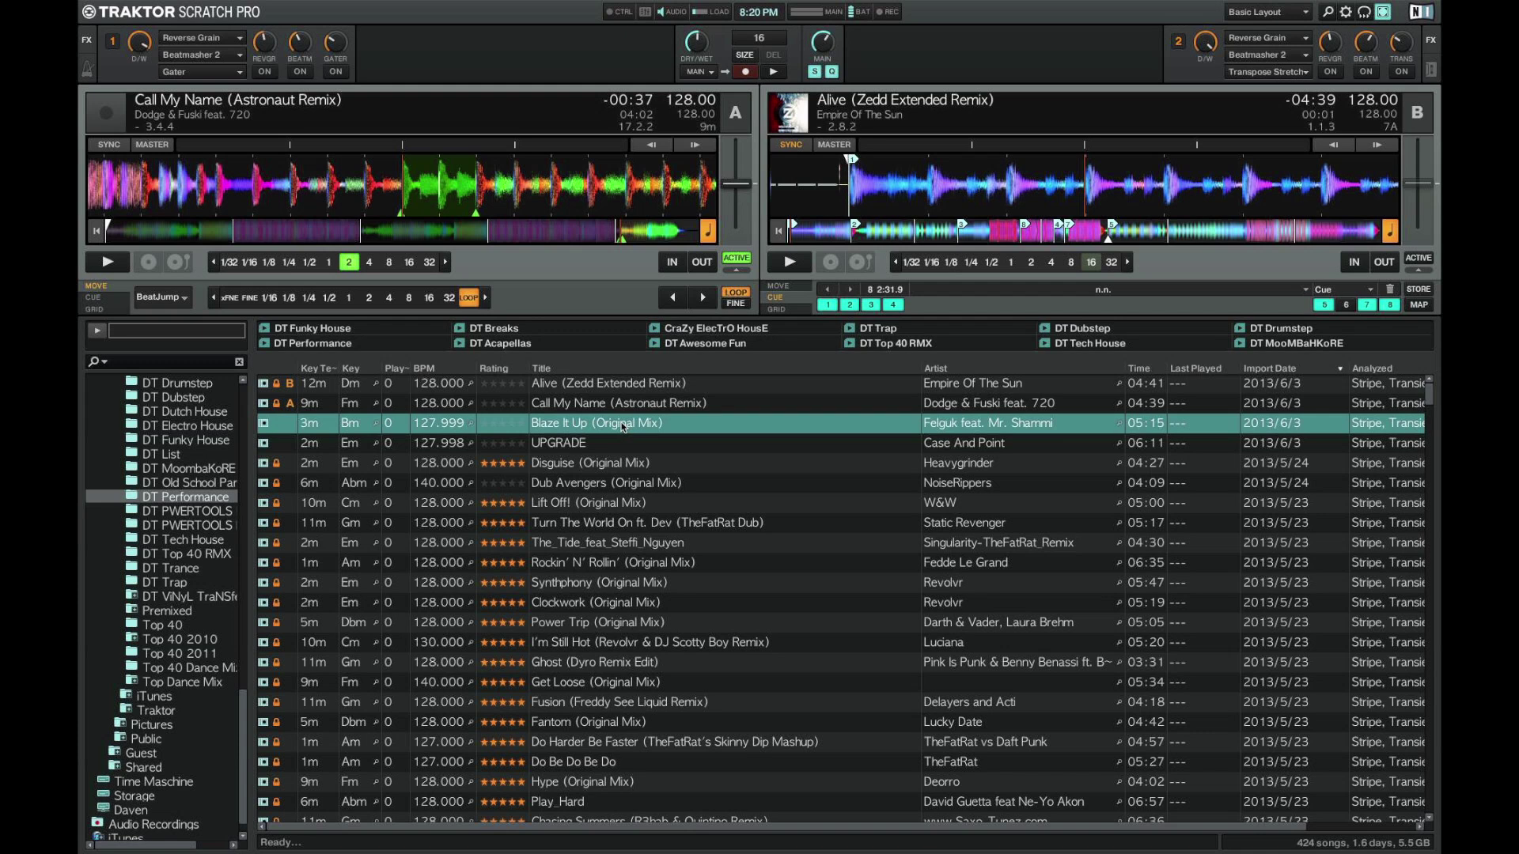
pyautogui.rightClick(623, 427)
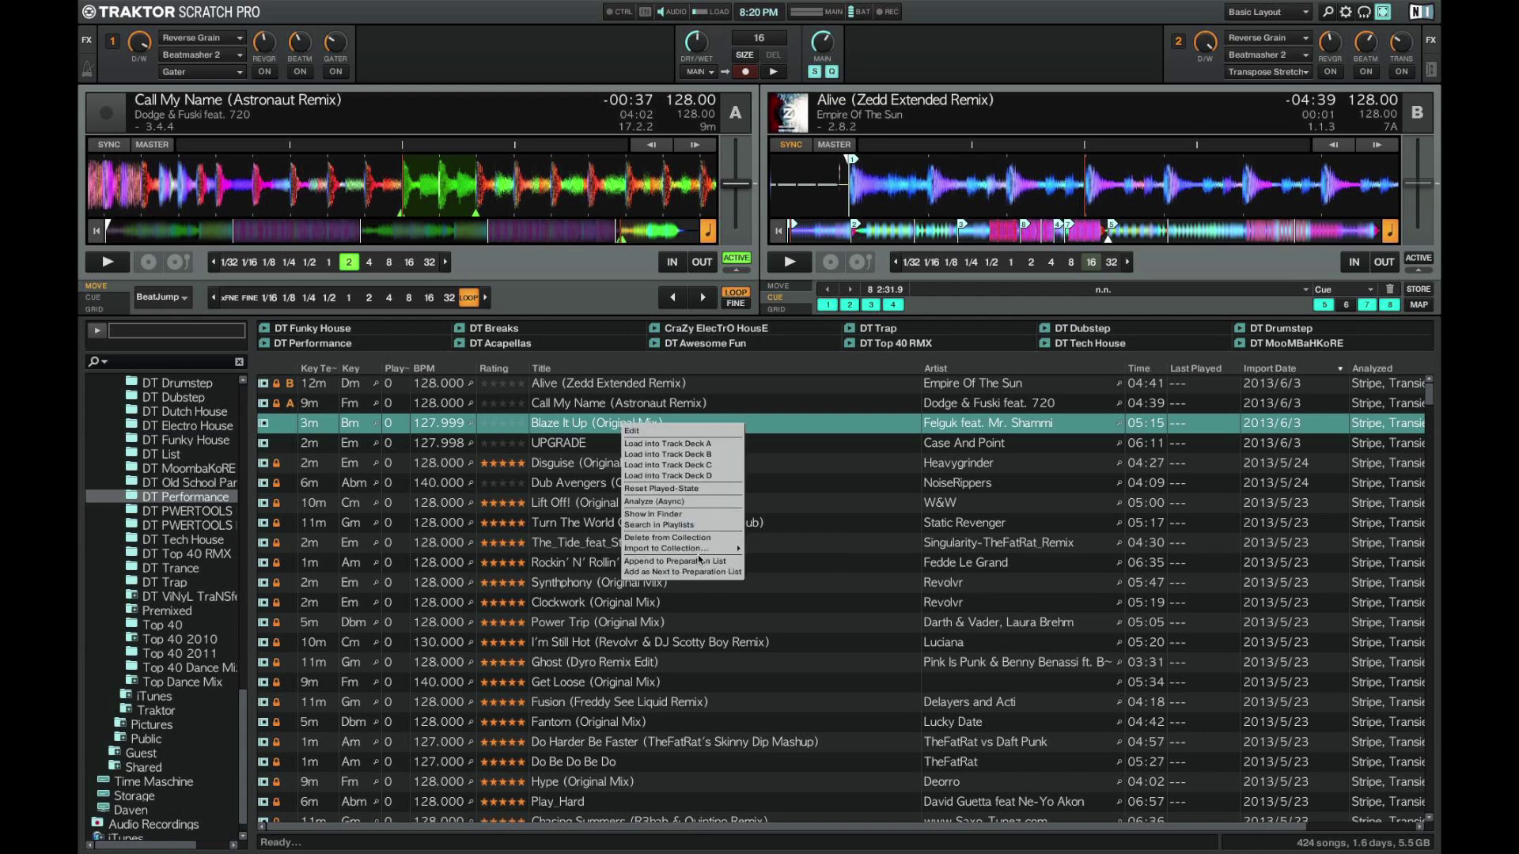
pyautogui.click(672, 501)
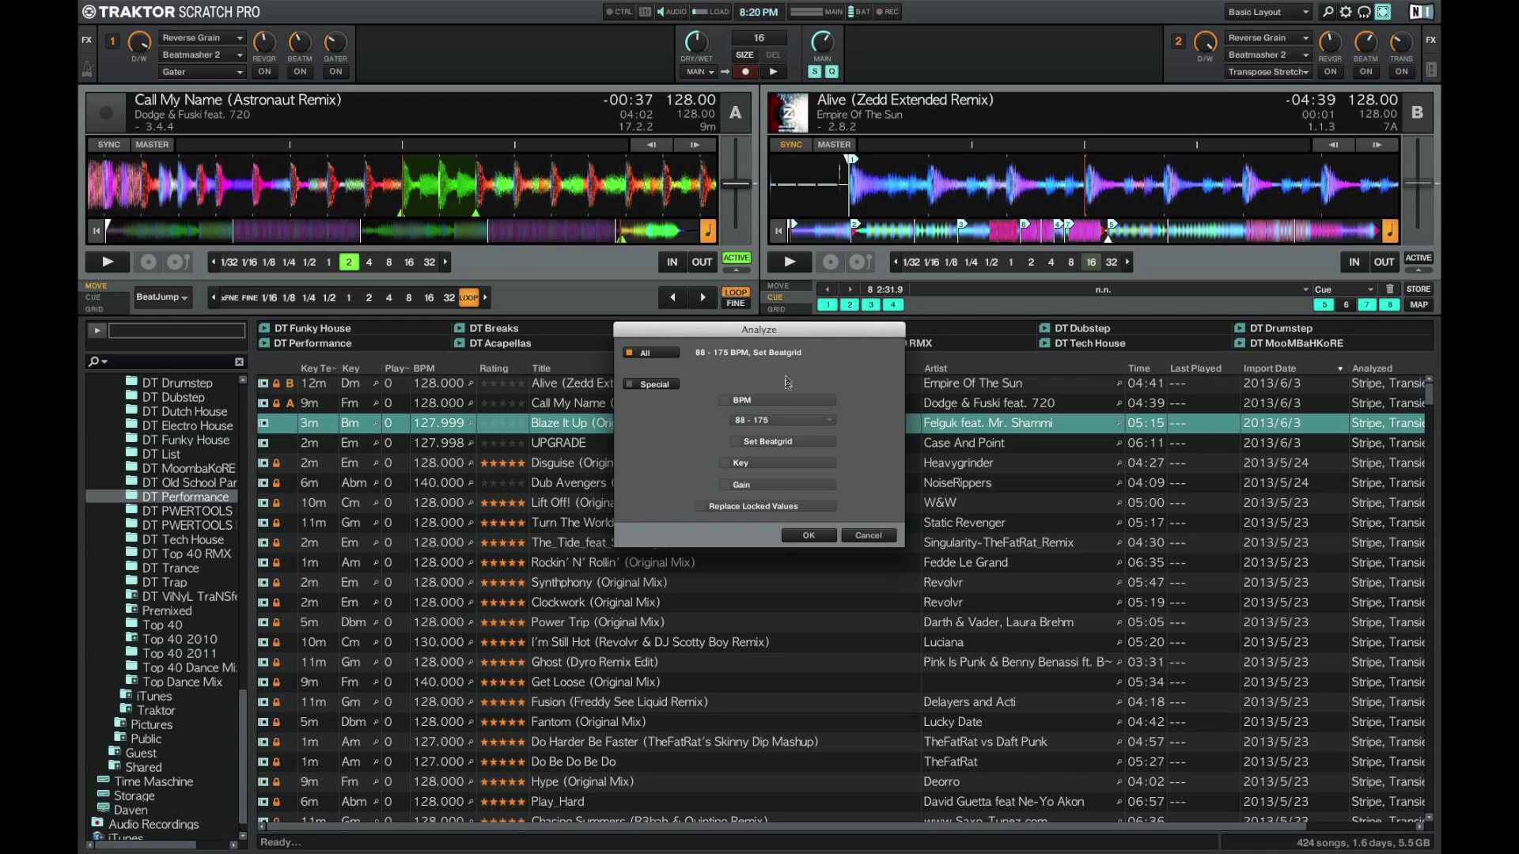
pyautogui.click(654, 386)
pyautogui.click(724, 400)
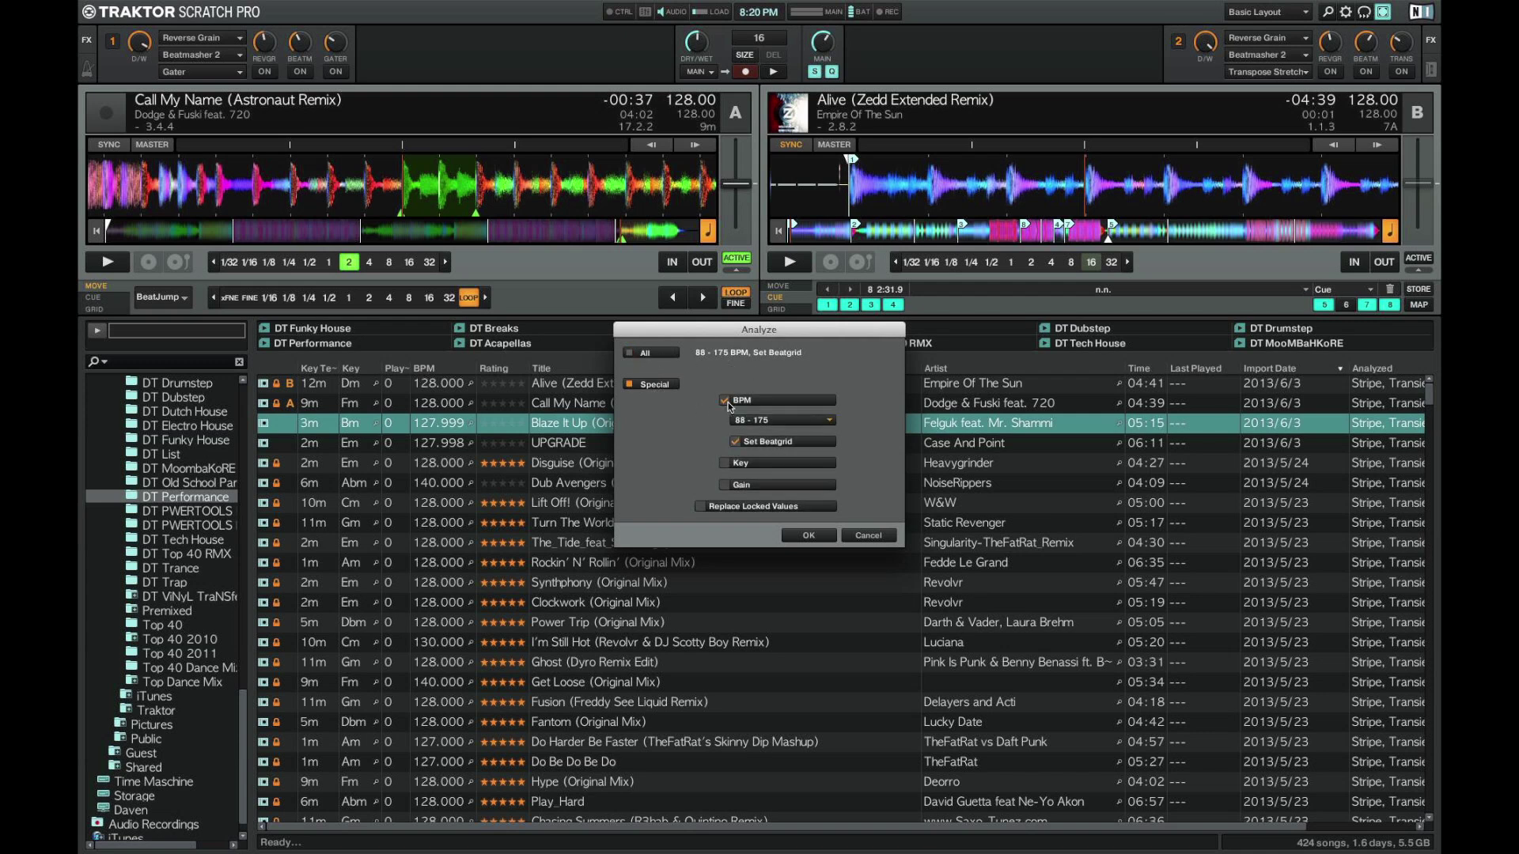
pyautogui.click(725, 485)
pyautogui.click(814, 535)
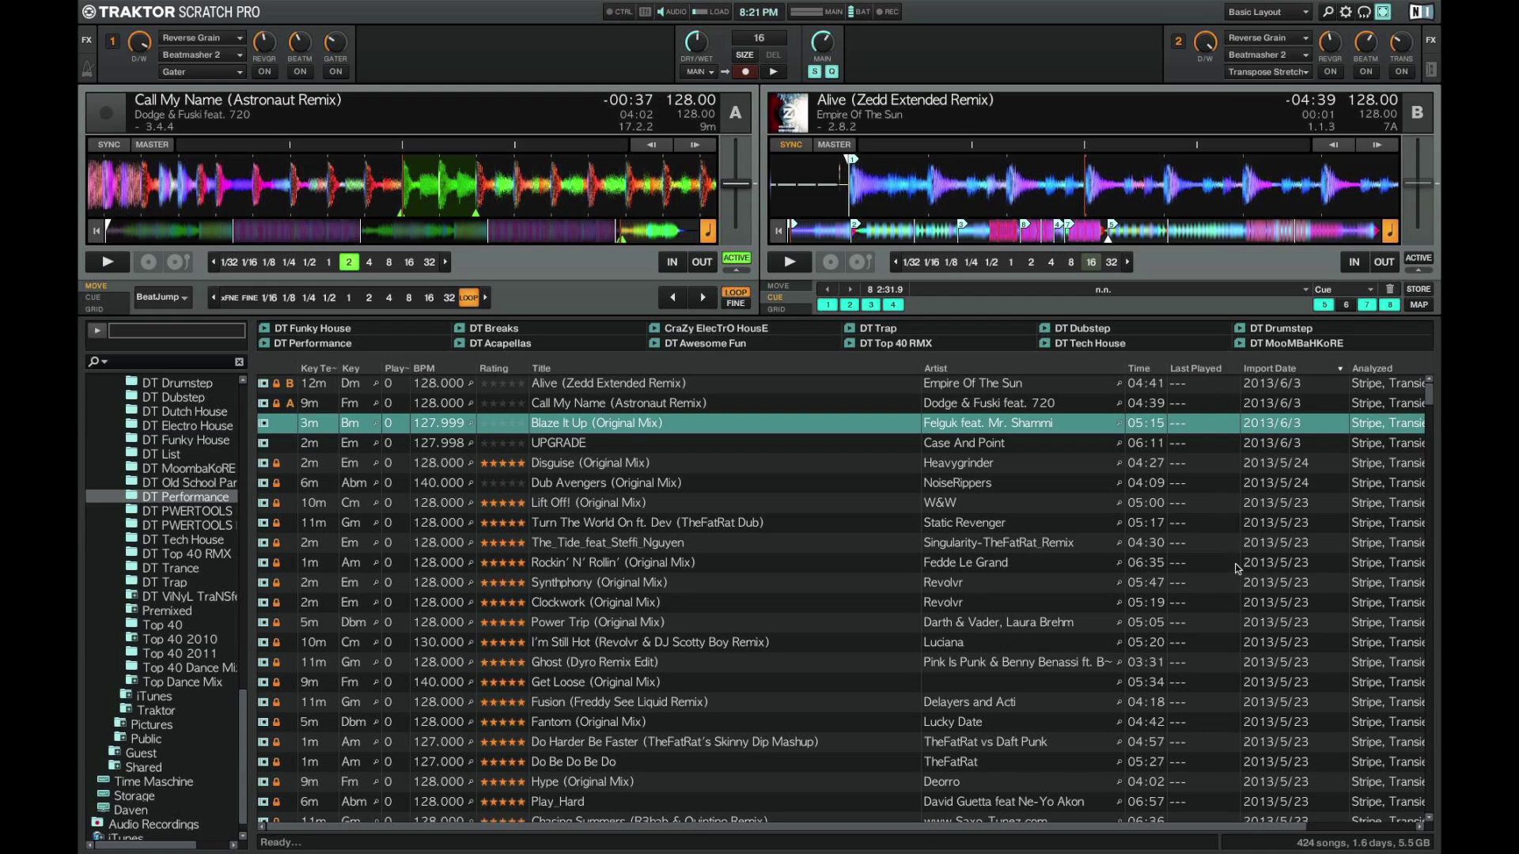
# Step: Try sorting the track list by oldest import date and by artist, and restore the newest-first import date order
pyautogui.click(1273, 367)
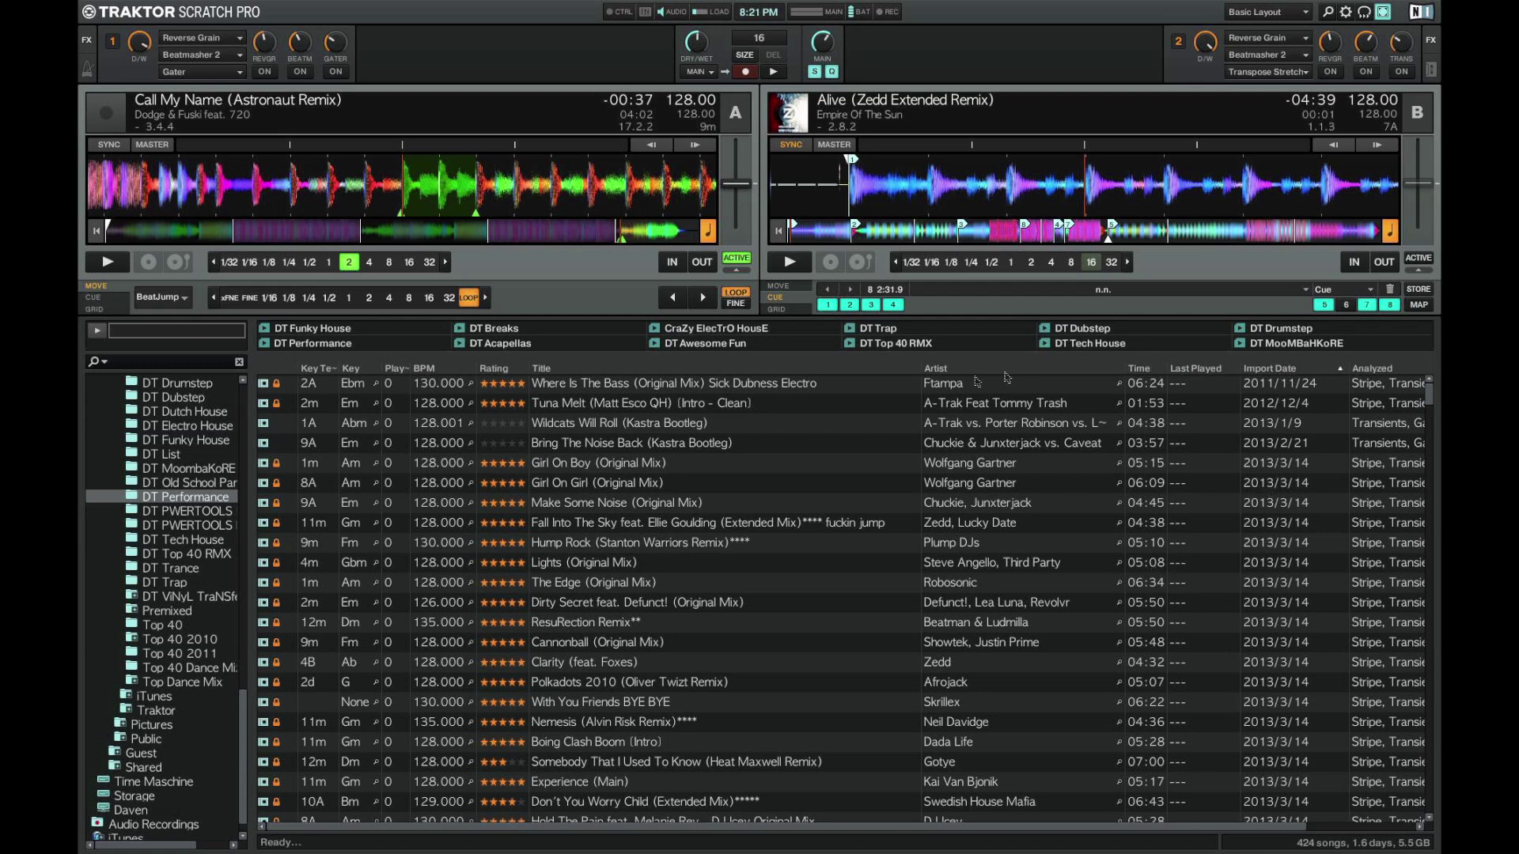
pyautogui.click(930, 382)
pyautogui.click(935, 368)
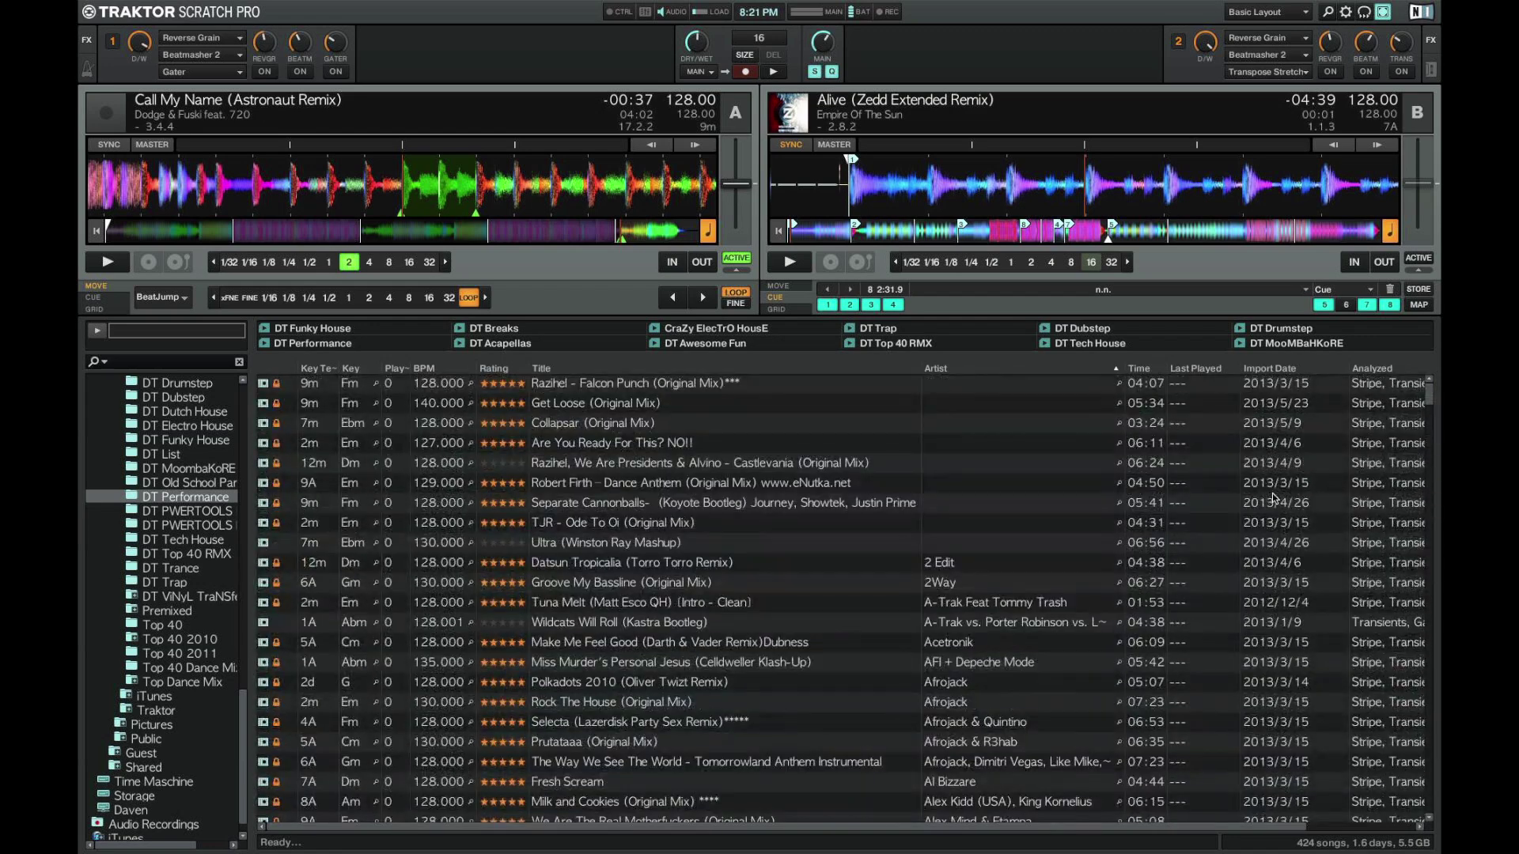
pyautogui.click(1250, 368)
pyautogui.click(1250, 369)
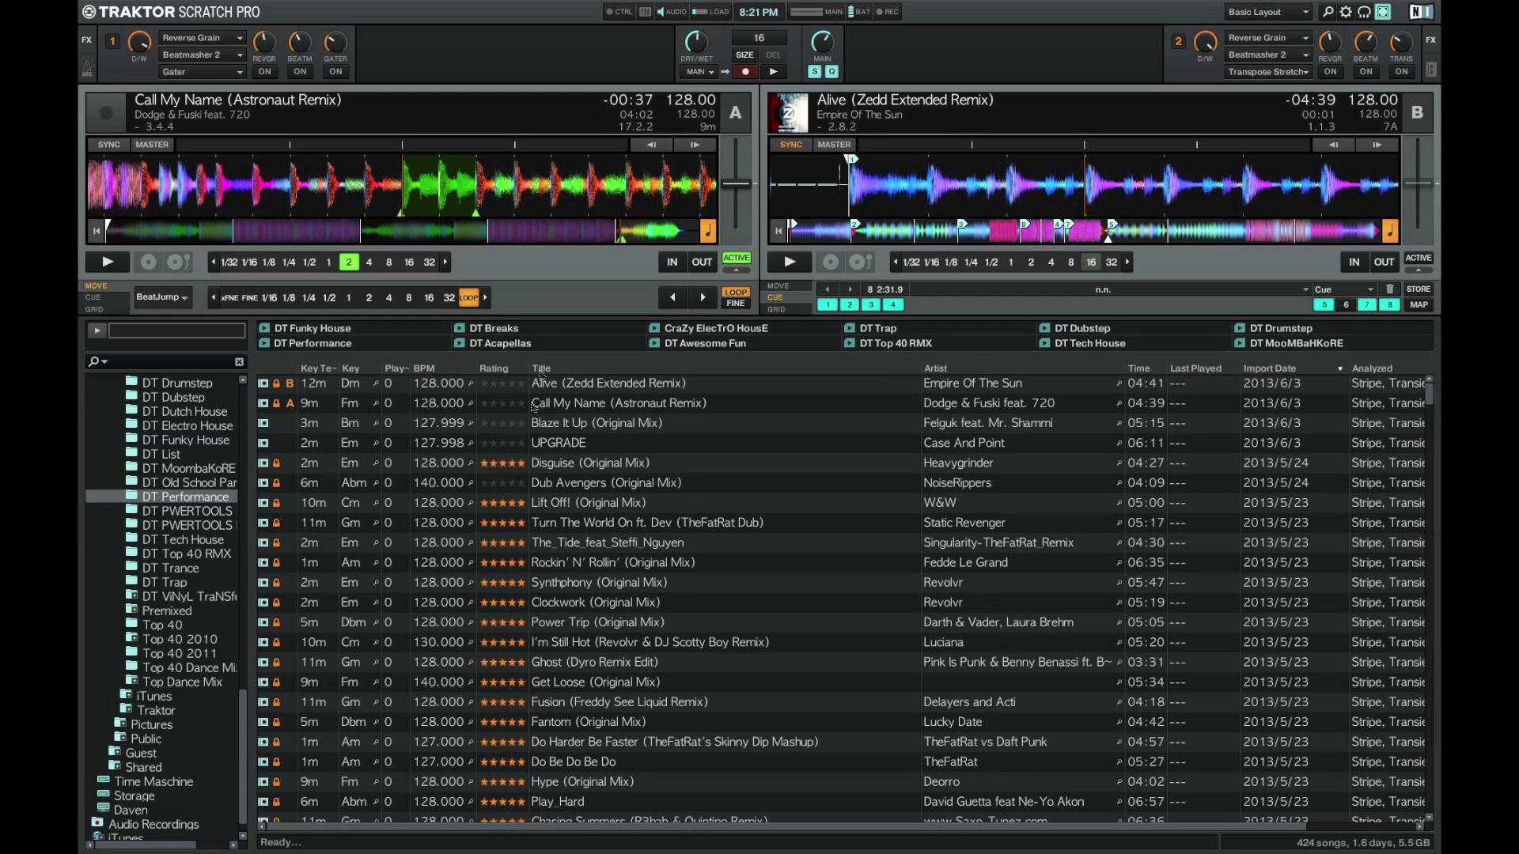
# Step: Select Blaze It Up (Original Mix) and examine the Analyzed column for it and the other tracks in the list
pyautogui.click(614, 439)
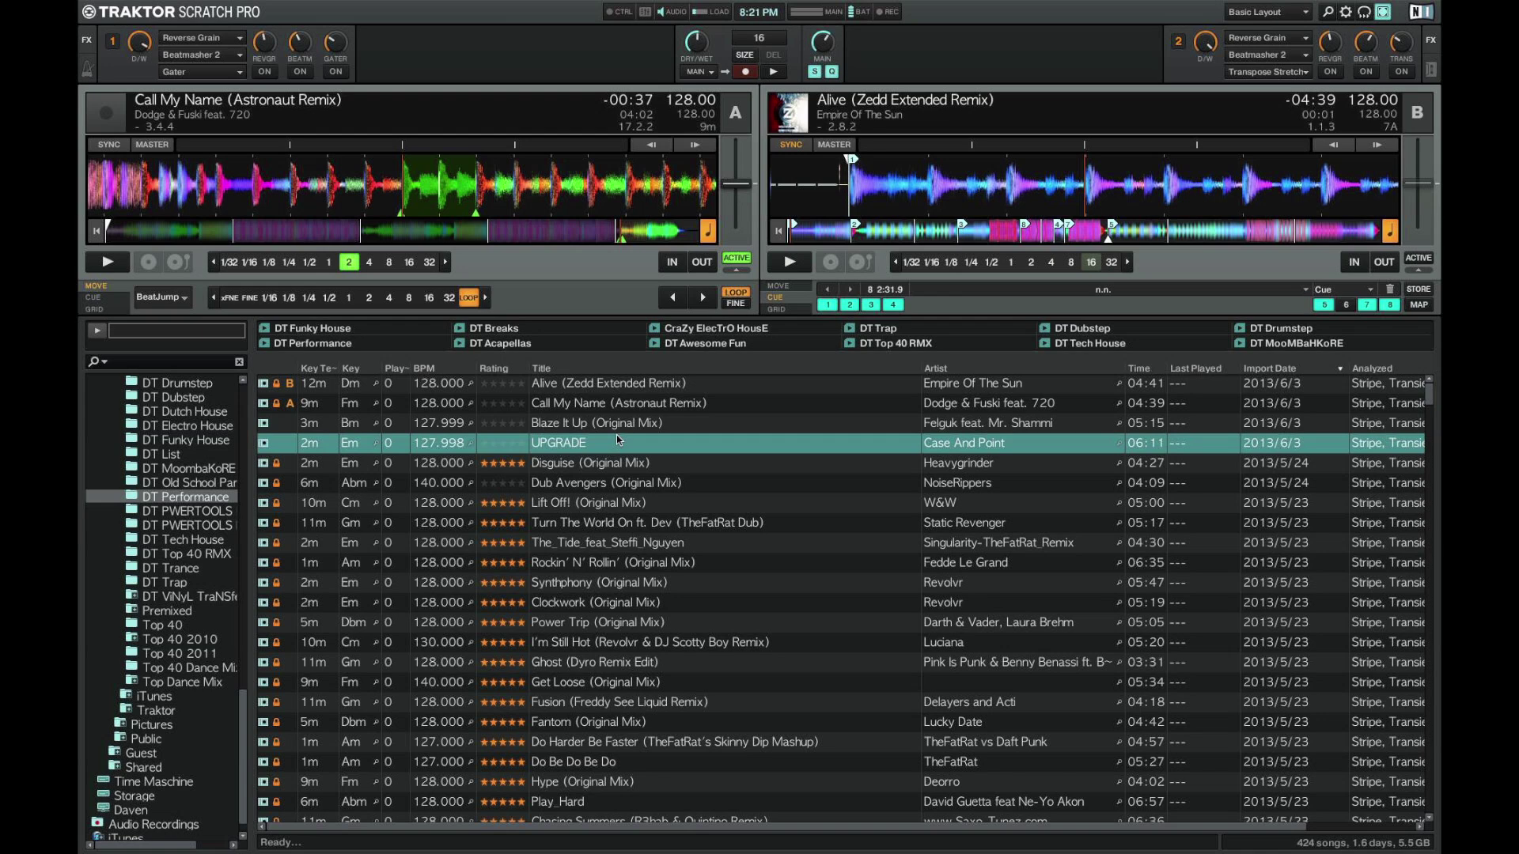
pyautogui.click(631, 427)
pyautogui.hscroll(3, 1065, 561)
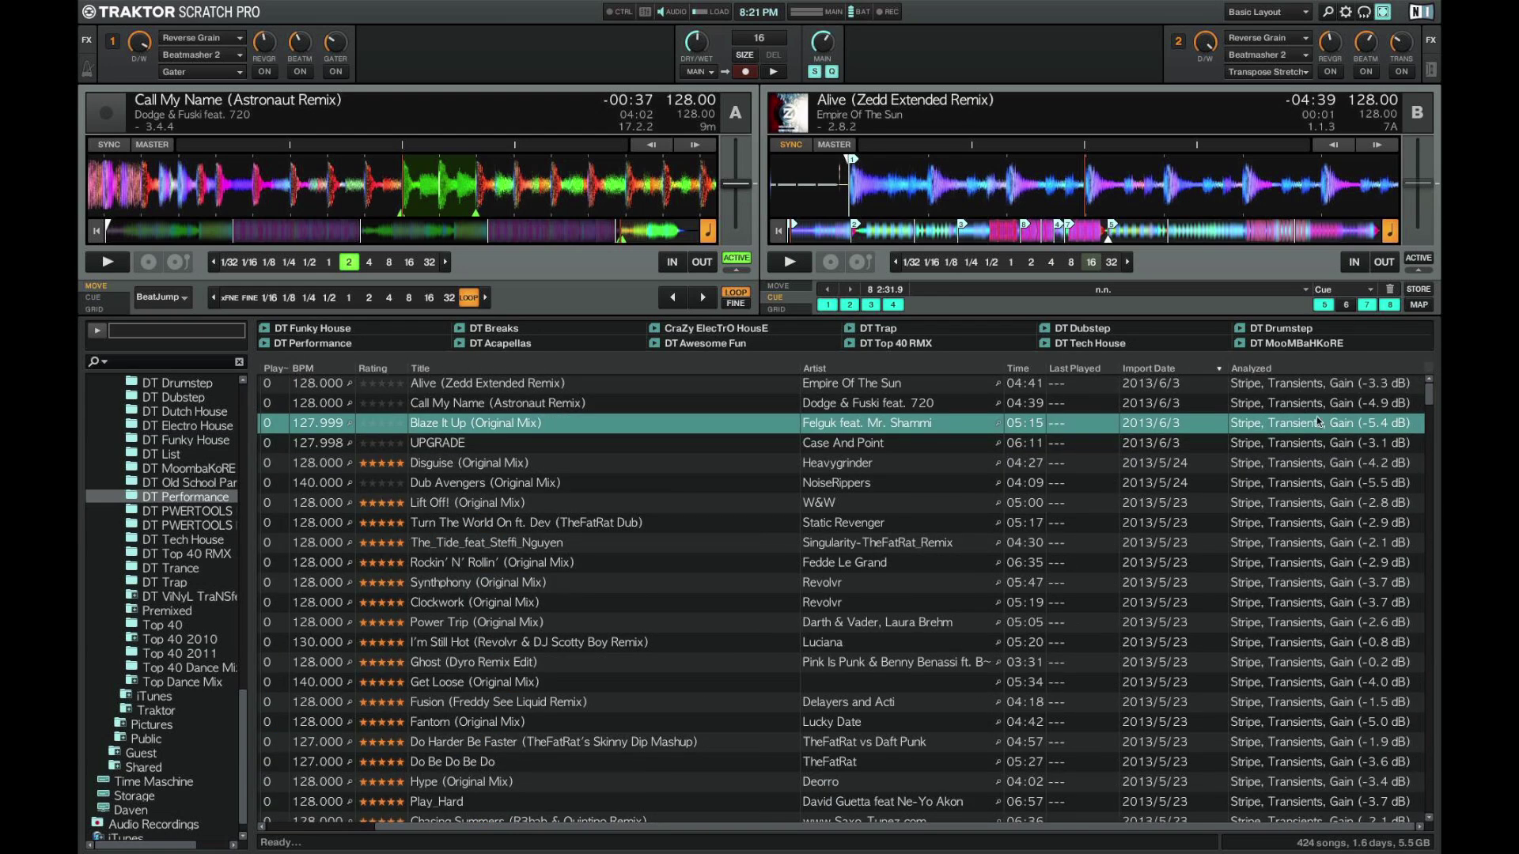
pyautogui.scroll(-10, 1319, 420)
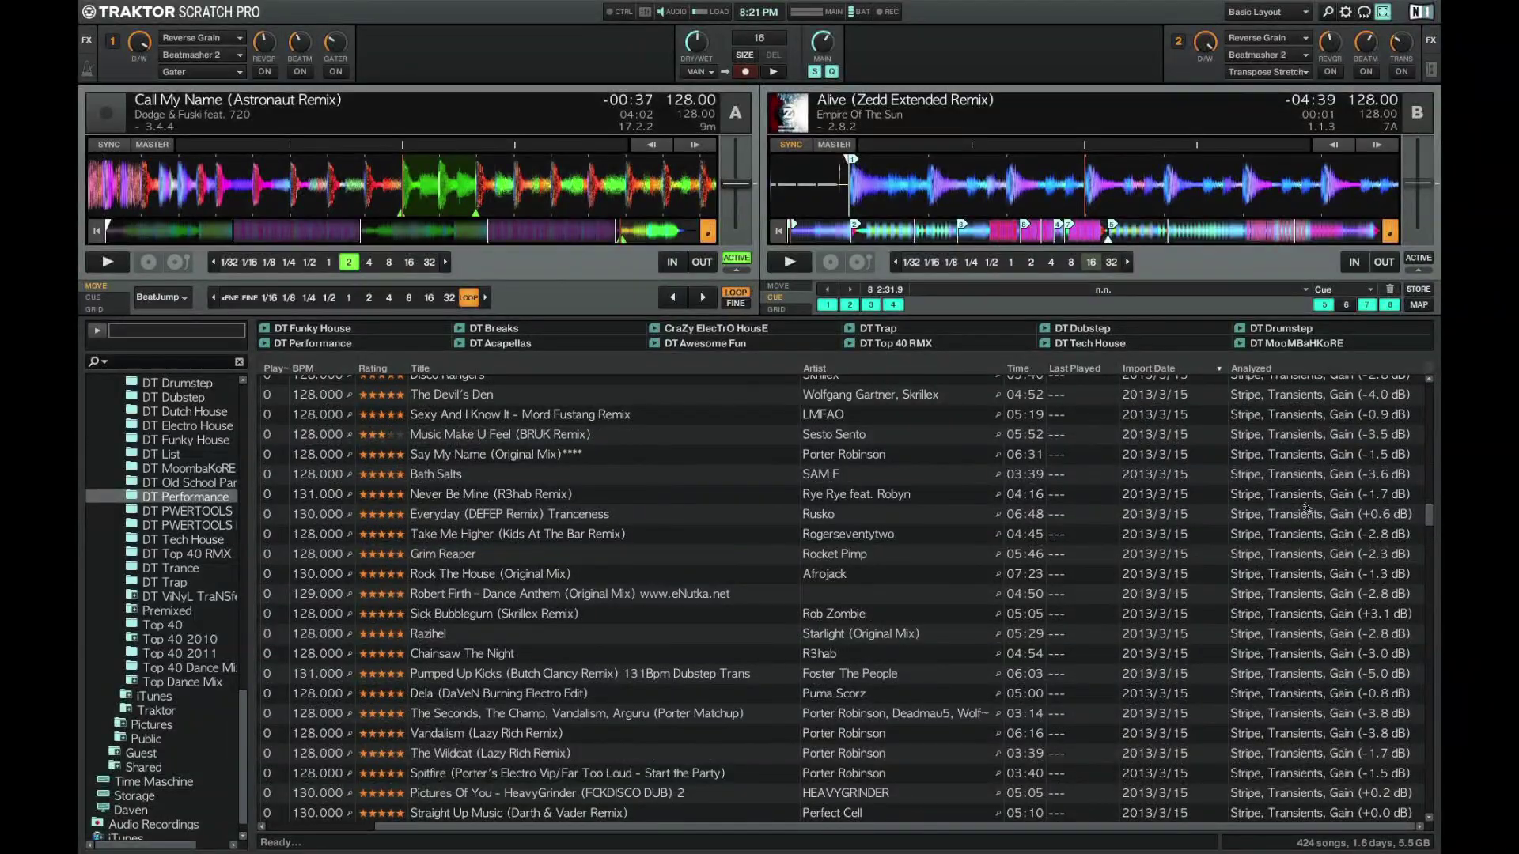
pyautogui.scroll(15, 1306, 505)
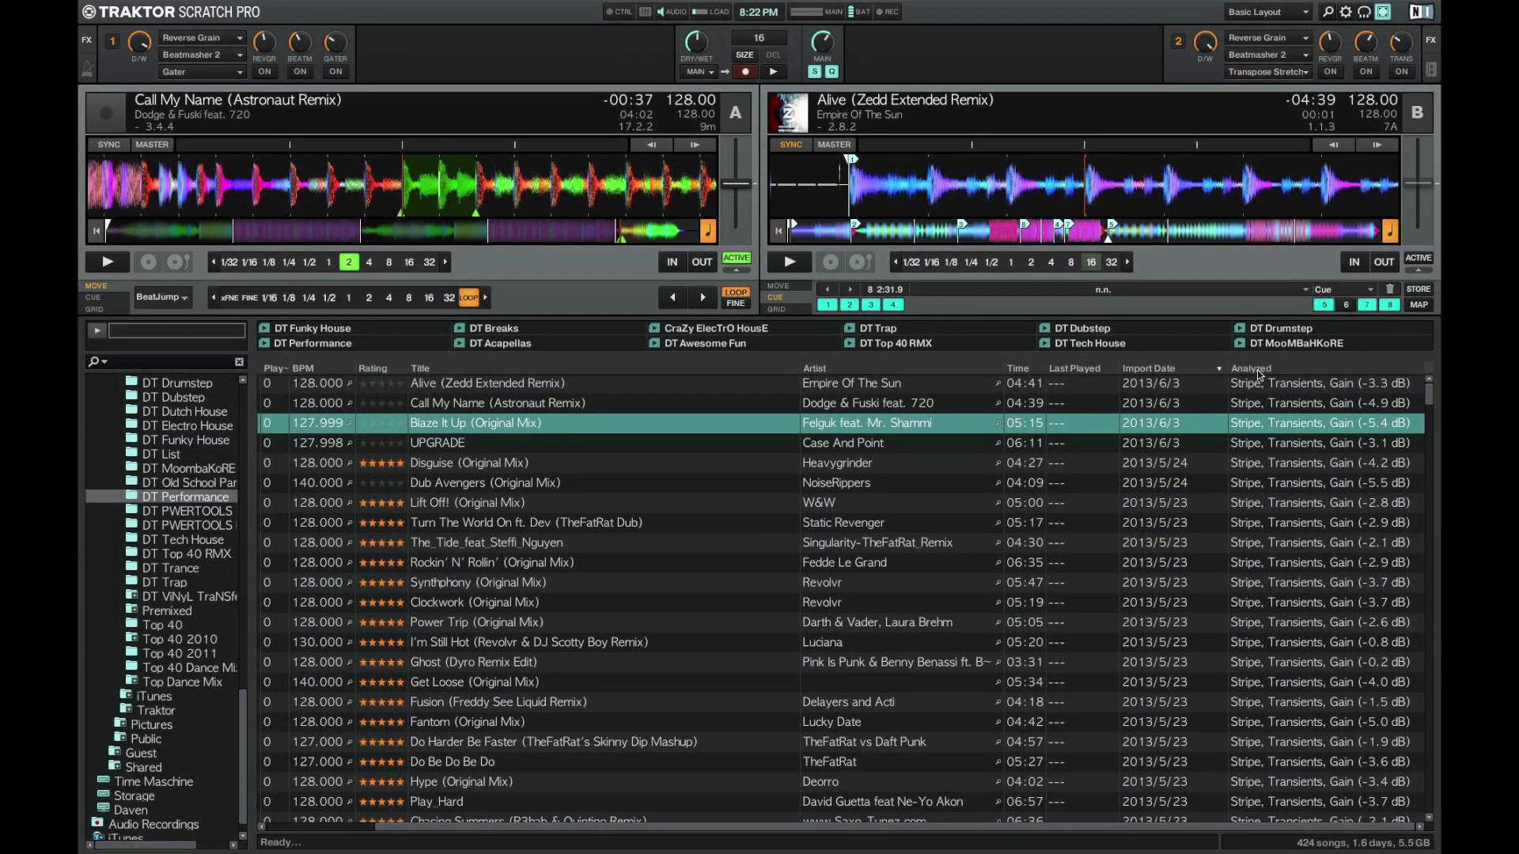
pyautogui.scroll(-15, 1259, 374)
pyautogui.scroll(15, 1259, 375)
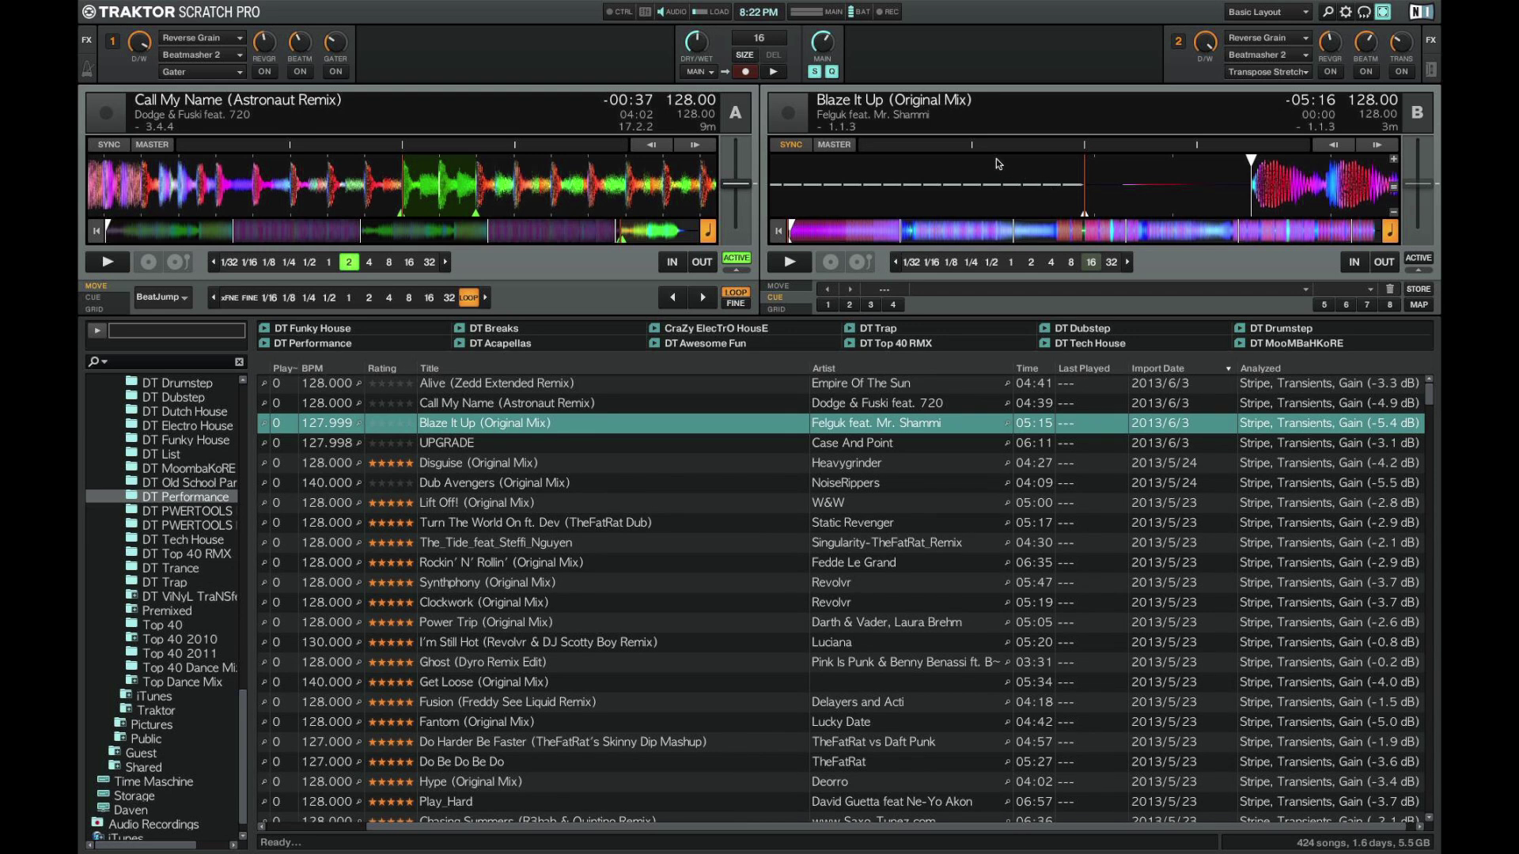
# Step: Play Blaze It Up (Original Mix) on deck B, jump to several points in the track, and stop playback
pyautogui.click(789, 269)
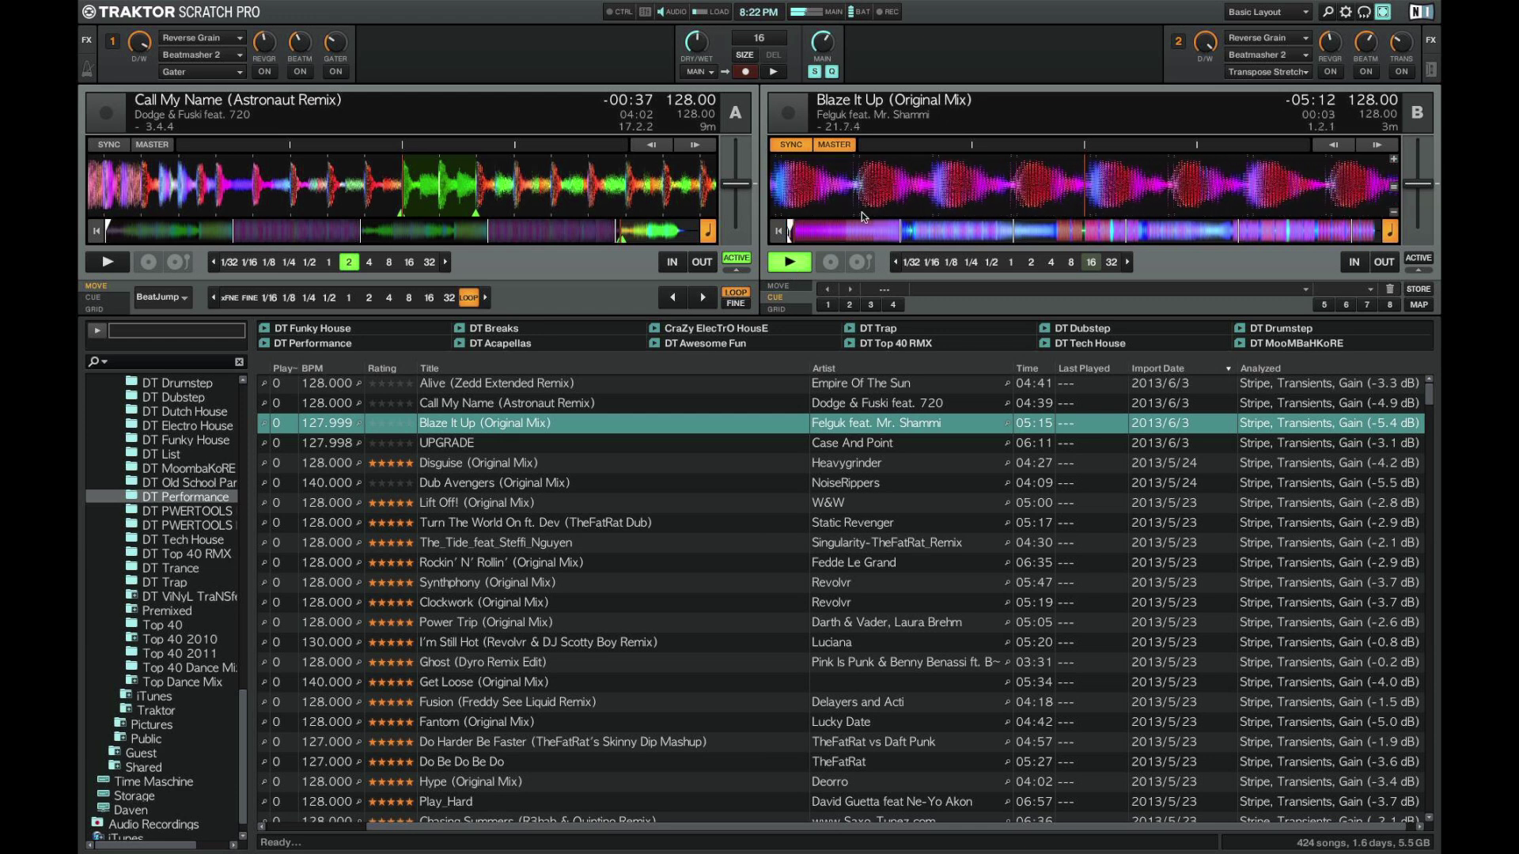
pyautogui.click(906, 232)
pyautogui.click(1095, 232)
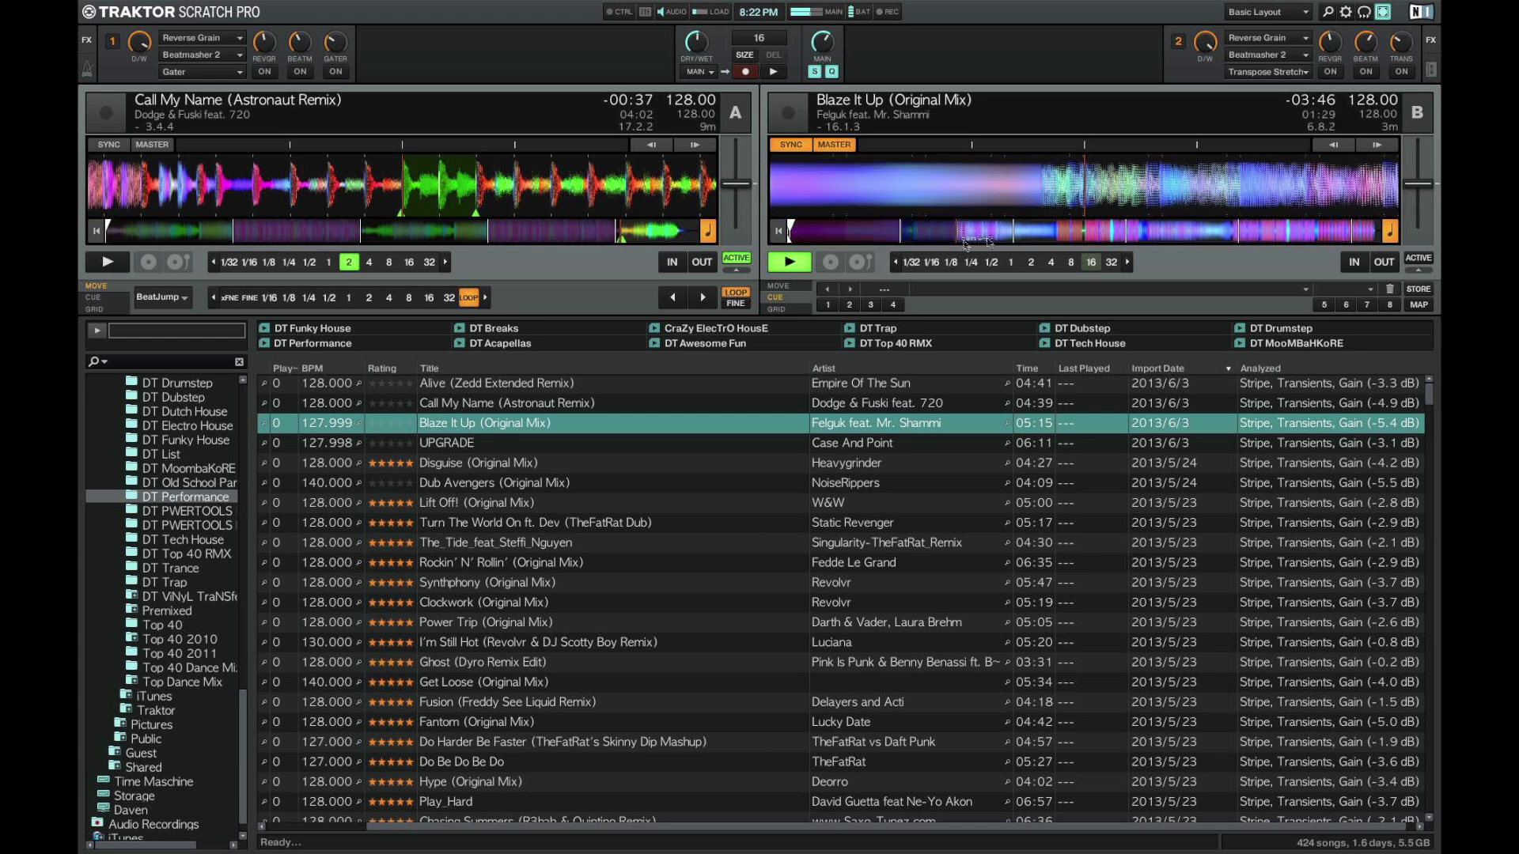
pyautogui.click(825, 232)
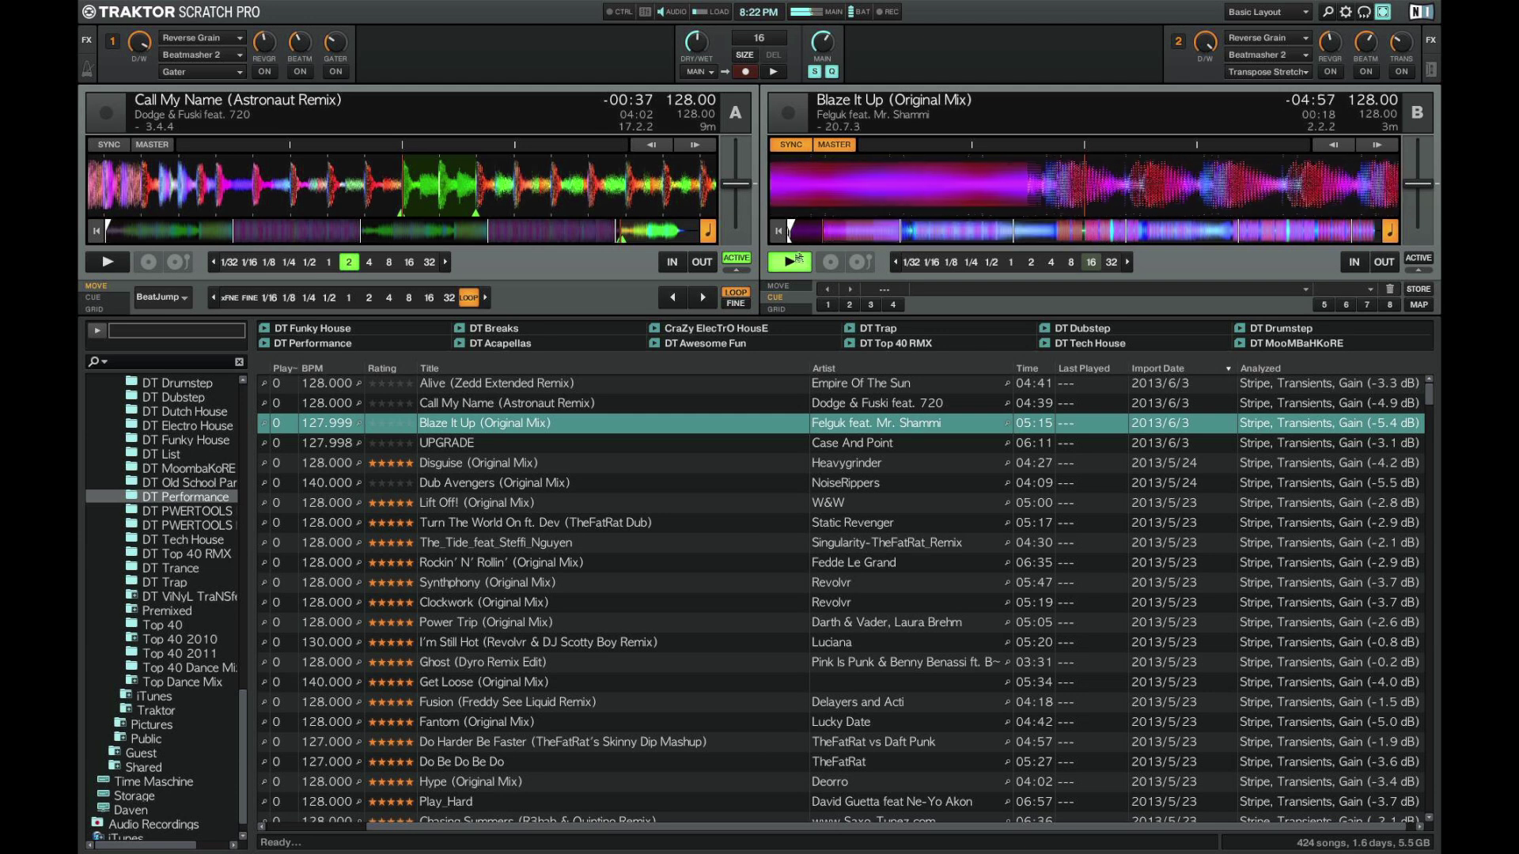
pyautogui.click(789, 262)
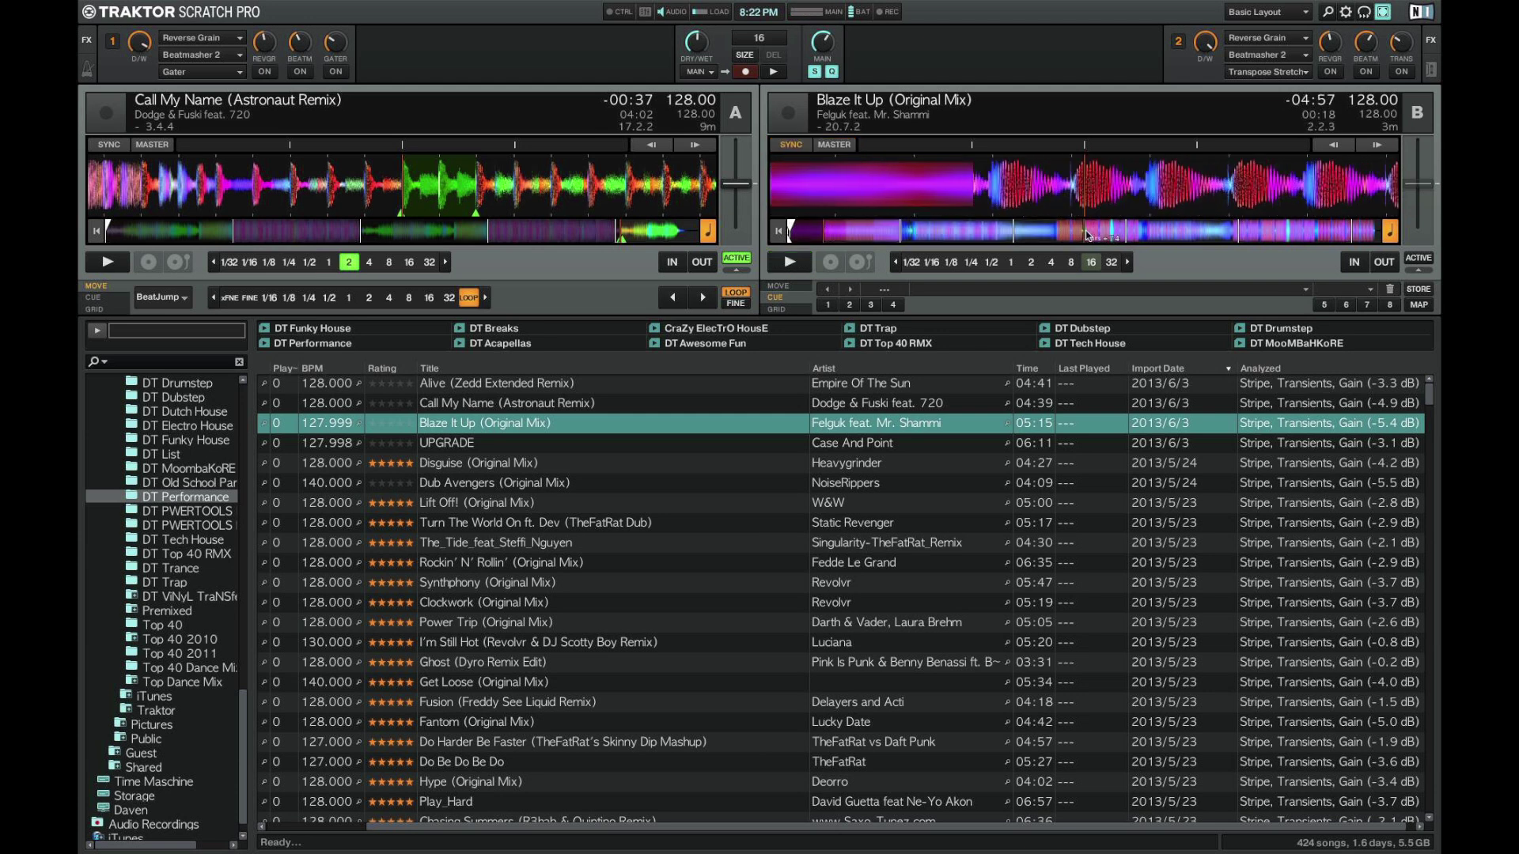
# Step: Bring deck B to the start of the track and examine the first beat's grid marker in close waveform zoom
pyautogui.click(793, 231)
pyautogui.moveTo(1329, 165); pyautogui.dragTo(1221, 168)
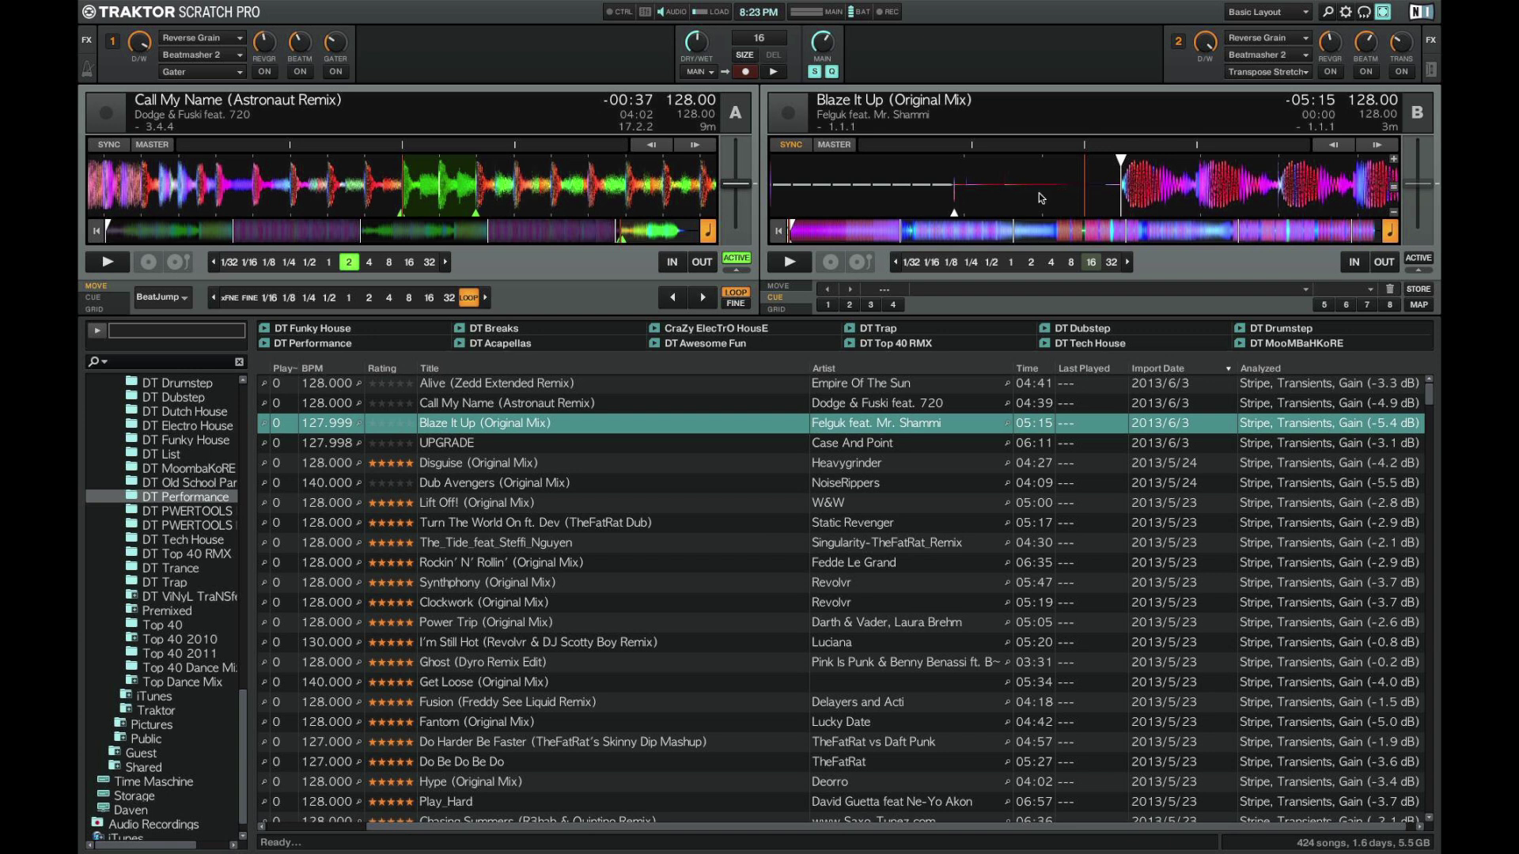
pyautogui.moveTo(1123, 194); pyautogui.dragTo(1116, 196)
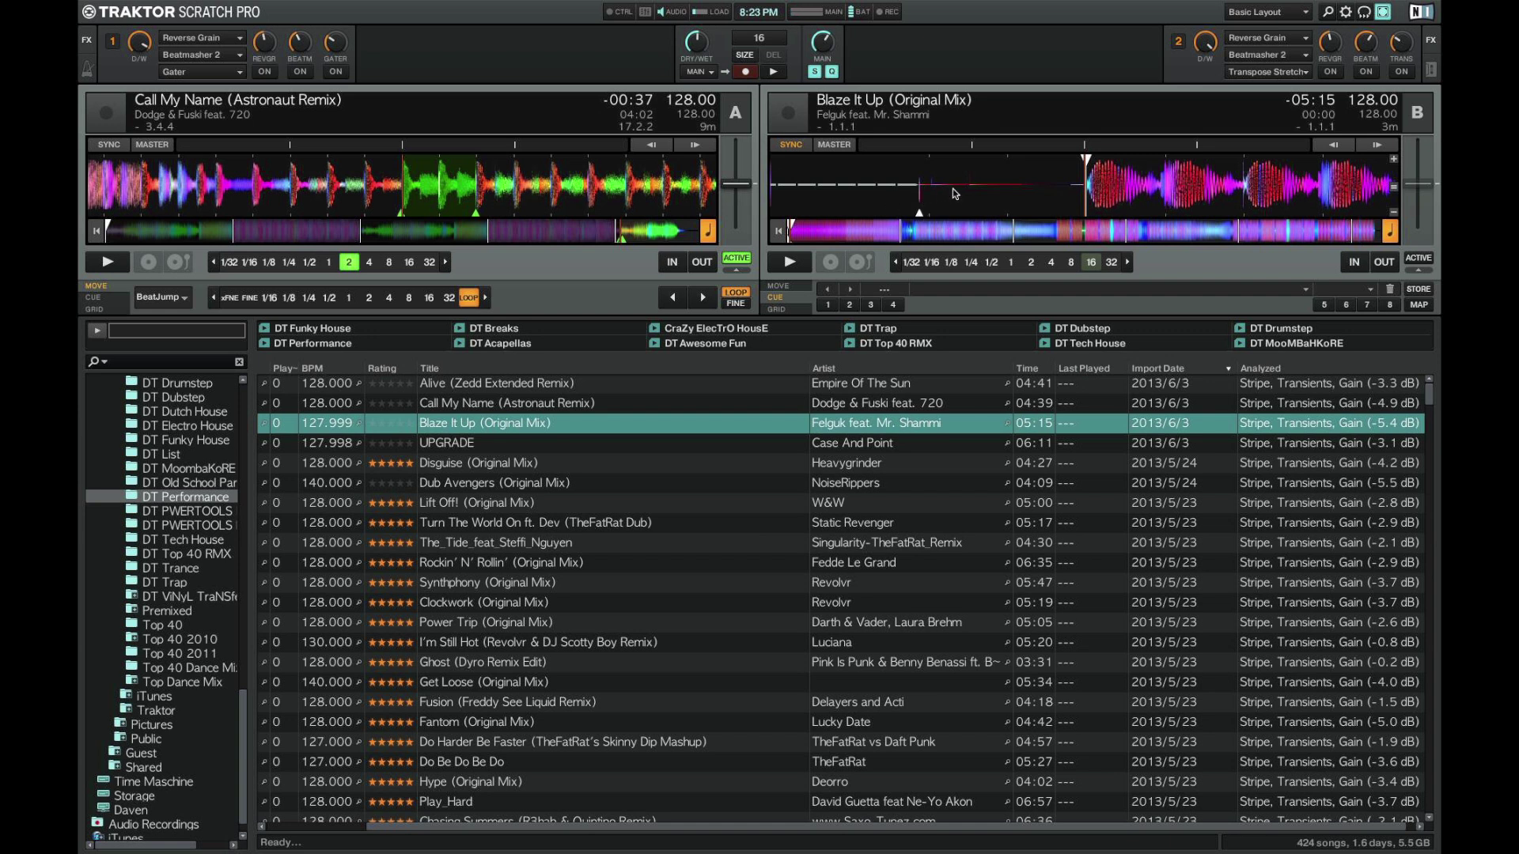
pyautogui.click(1394, 159)
pyautogui.click(1393, 159)
pyautogui.click(1394, 159)
pyautogui.click(1394, 159)
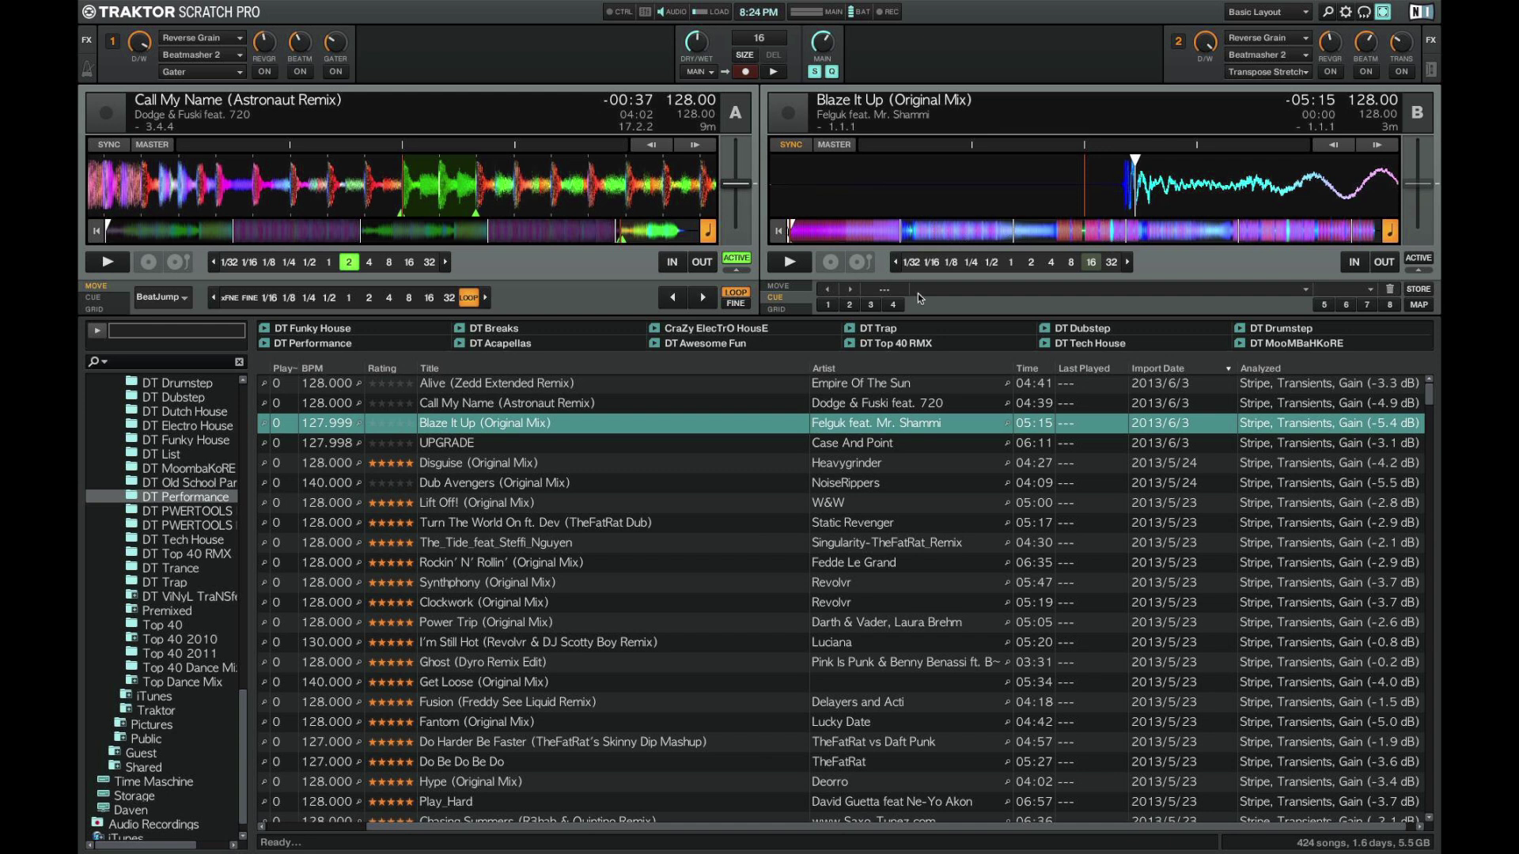
# Step: Show the beatgrid controls for deck B, and collapse and reopen its advanced panel
pyautogui.click(779, 308)
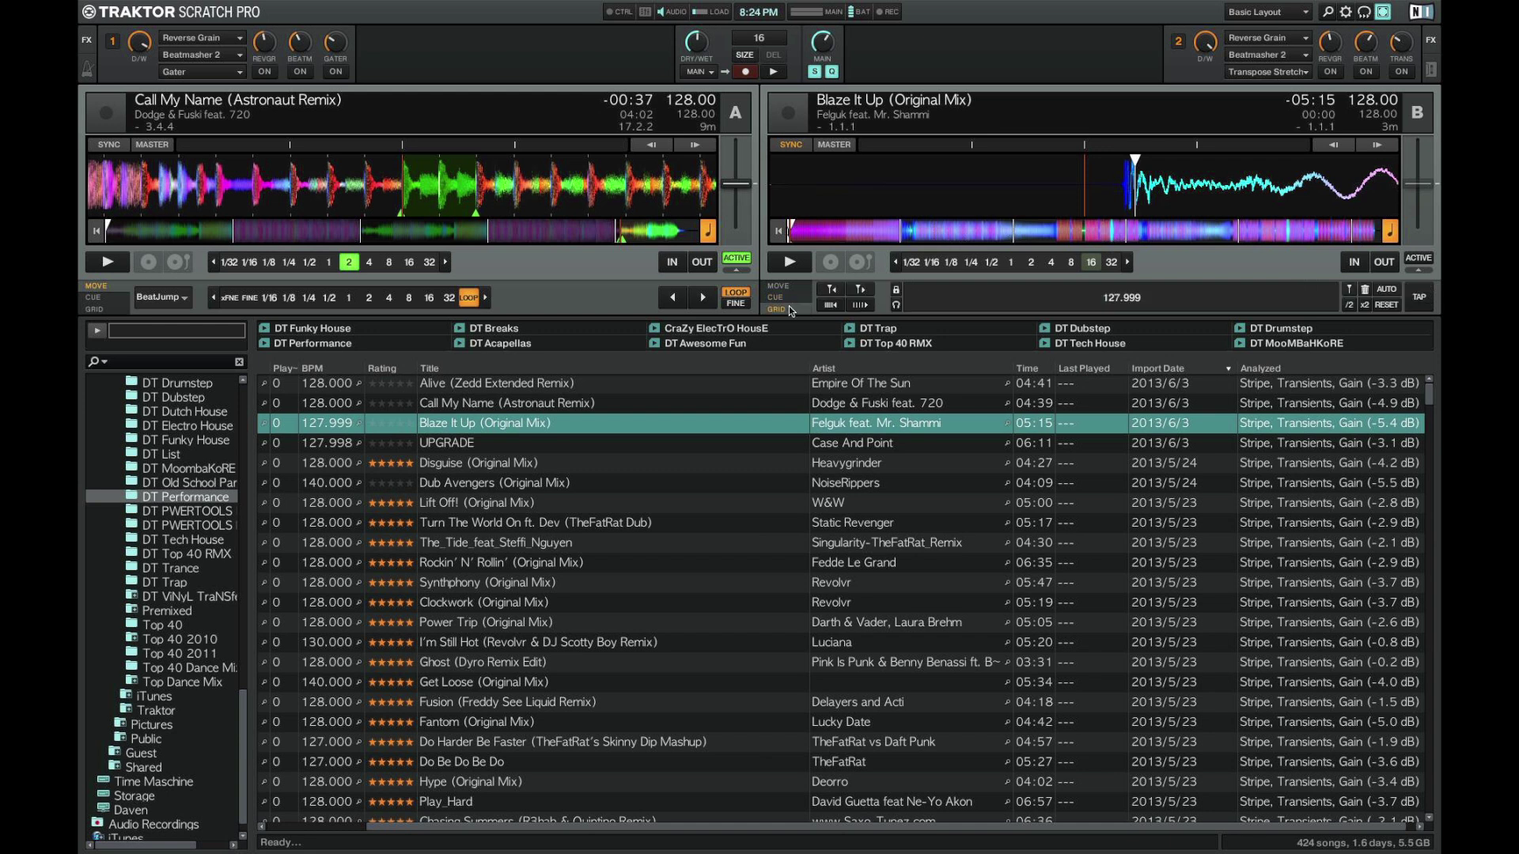
pyautogui.click(1424, 270)
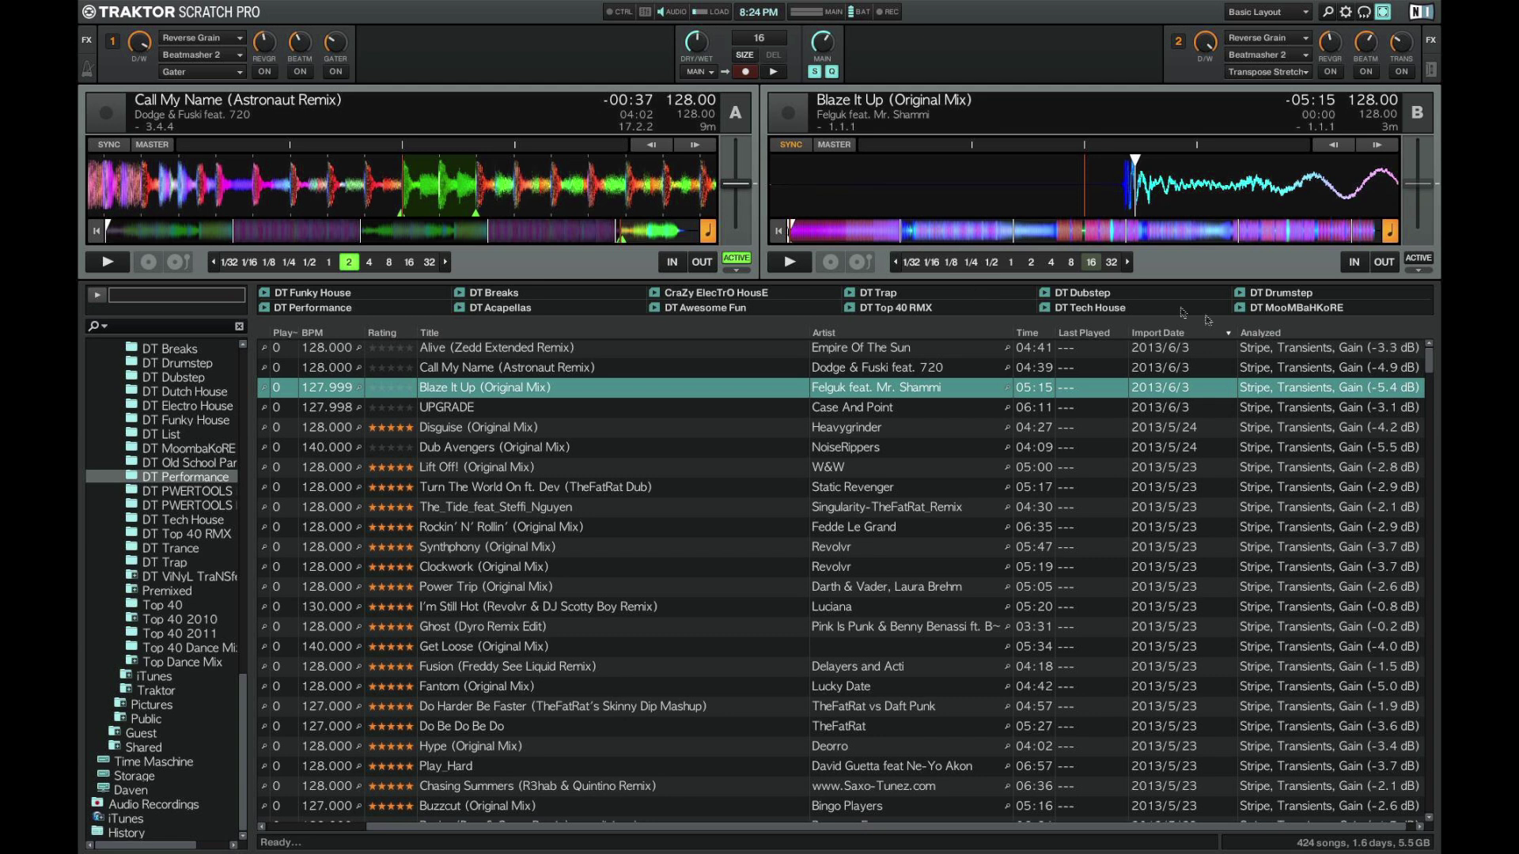
pyautogui.click(1429, 269)
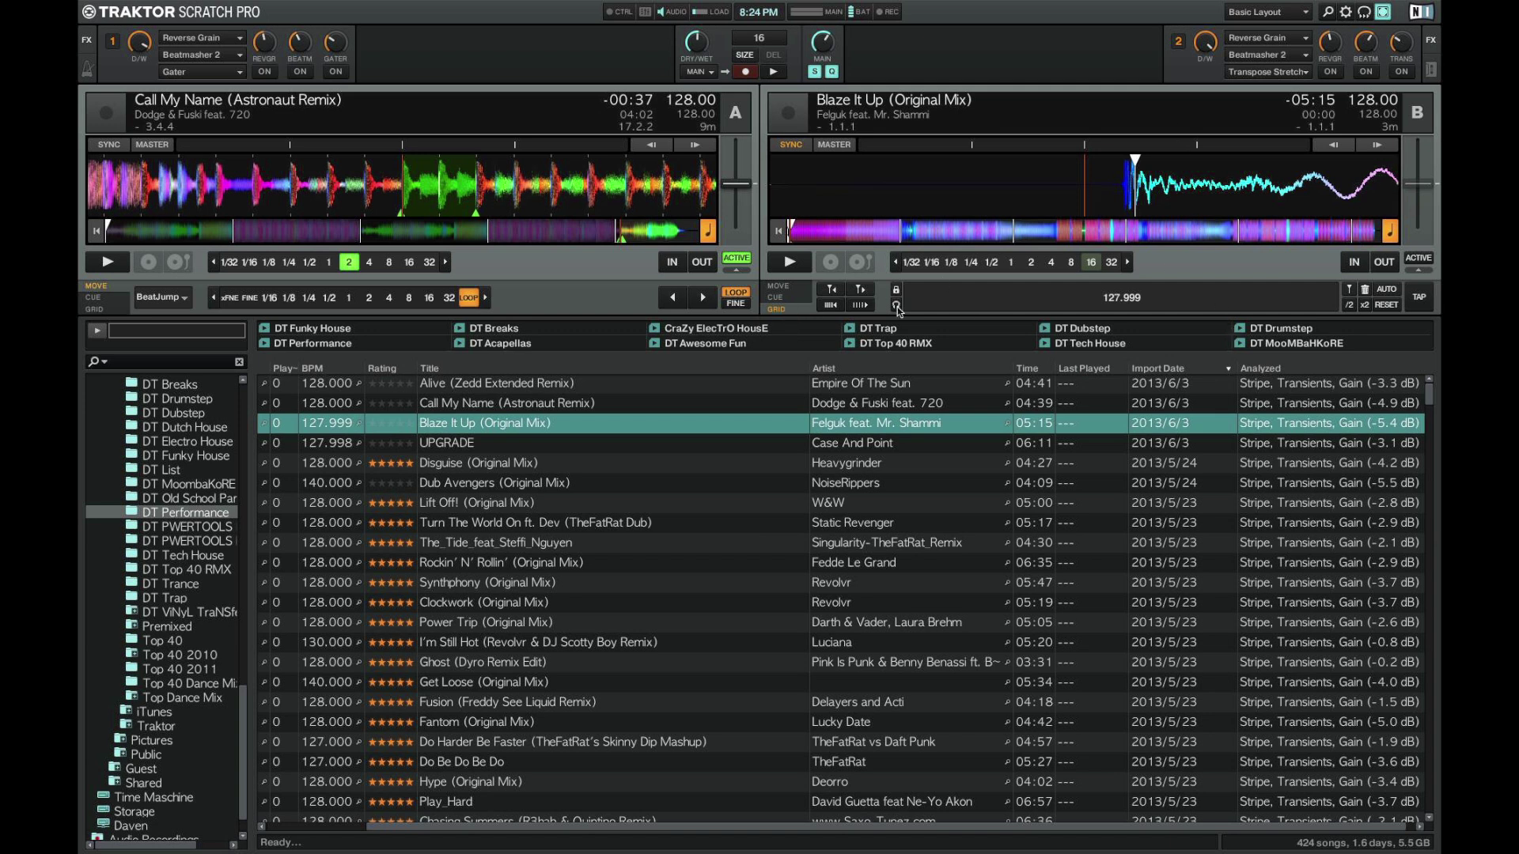
# Step: Align deck B's waveform to the first transient, delete the existing grid marker and set a new one
pyautogui.moveTo(1191, 183); pyautogui.dragTo(1107, 190)
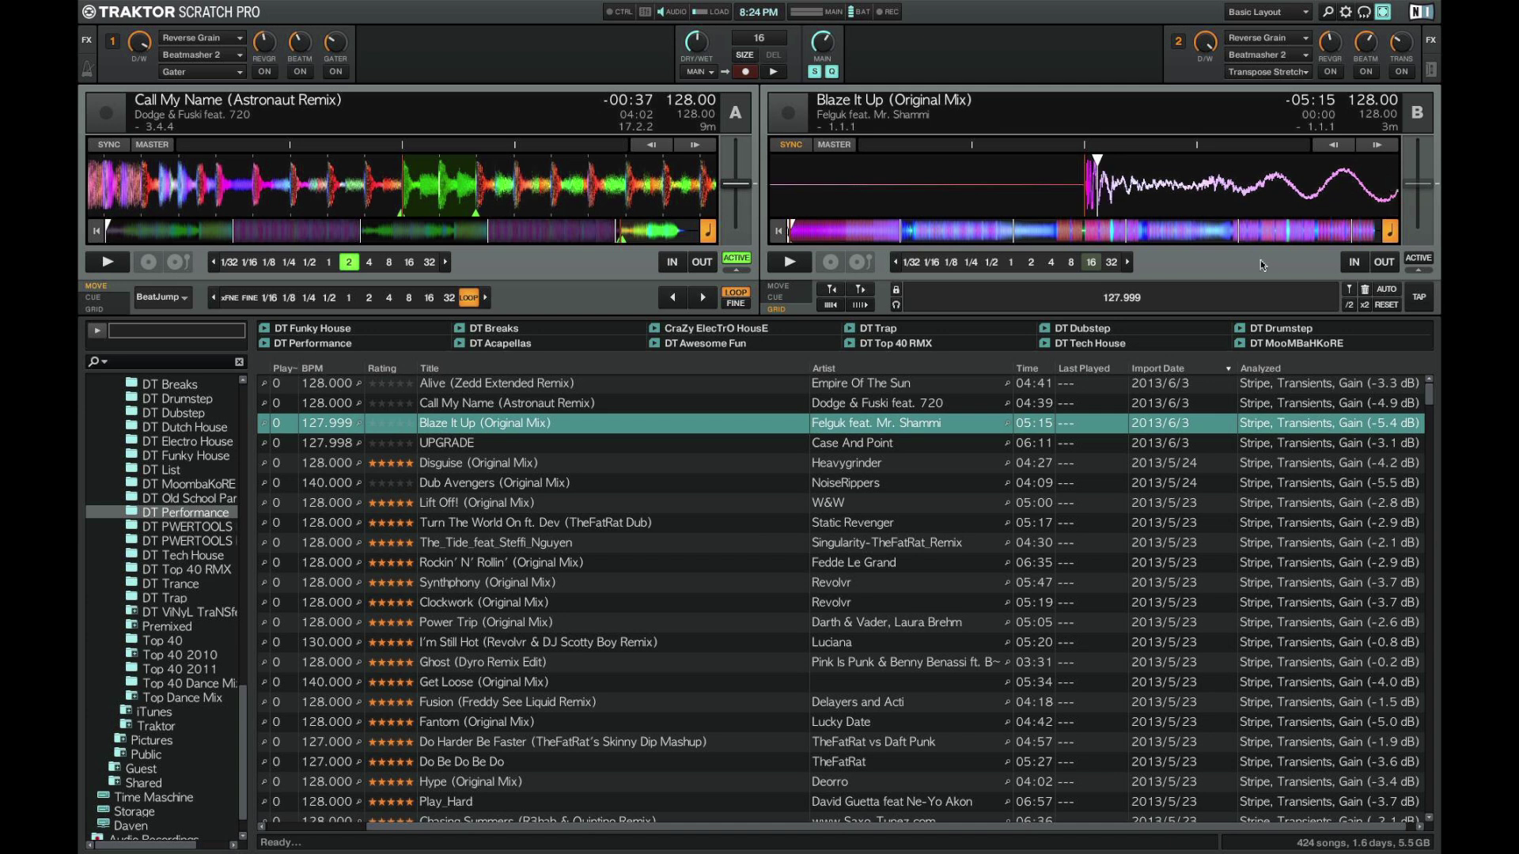
pyautogui.click(1371, 293)
pyautogui.click(1350, 290)
pyautogui.click(1364, 289)
pyautogui.click(1350, 290)
pyautogui.moveTo(1182, 178); pyautogui.dragTo(1246, 183)
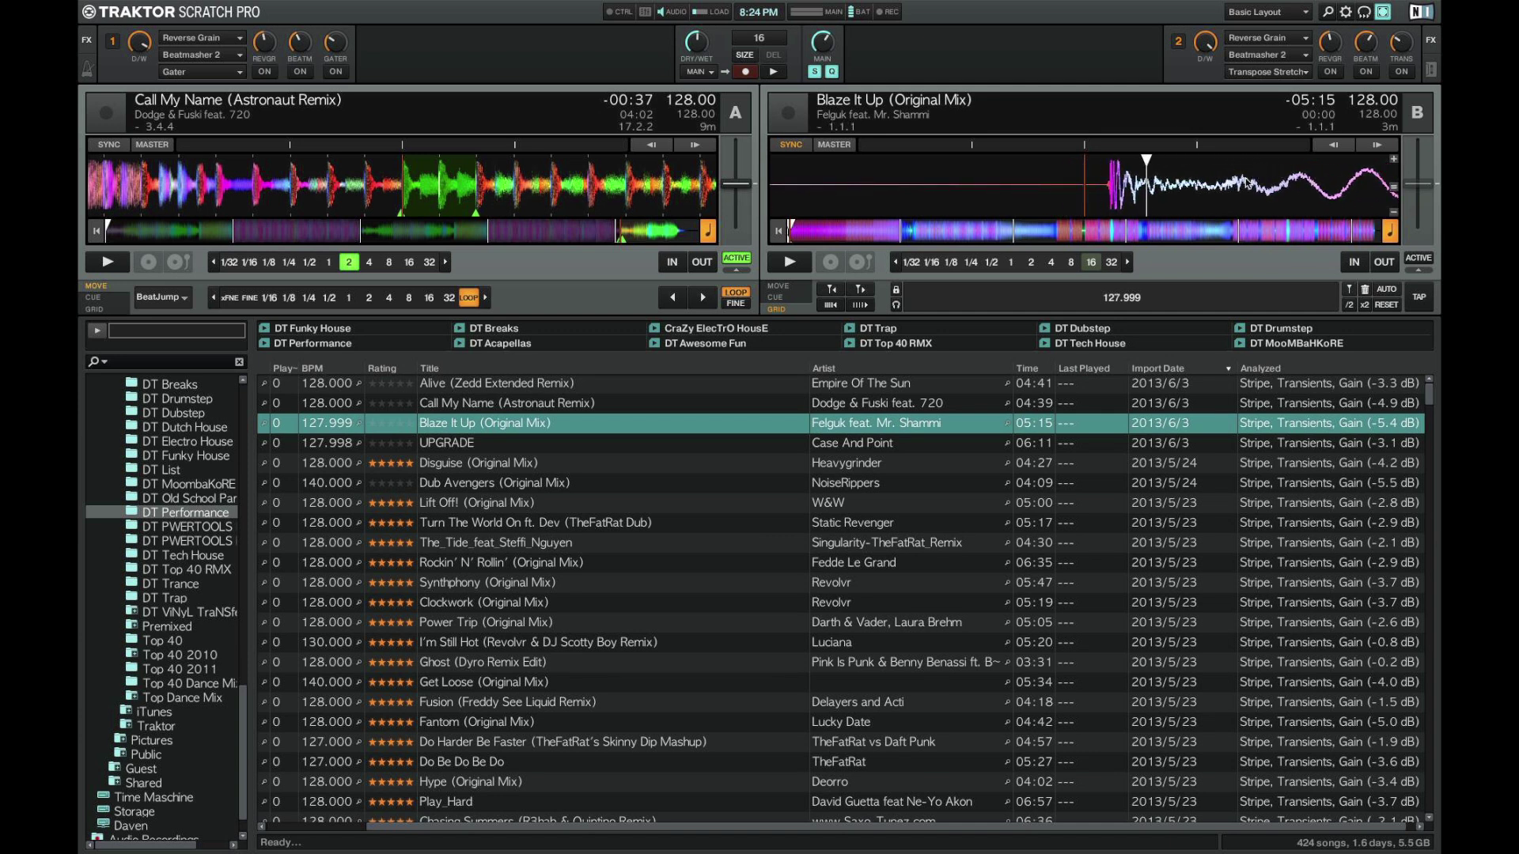
# Step: Nudge deck B's beatgrid toward the first beat and fine-tune the grid tempo to 128.000 BPM
pyautogui.click(832, 295)
pyautogui.click(832, 295)
pyautogui.click(832, 294)
pyautogui.click(832, 294)
pyautogui.click(832, 294)
pyautogui.click(860, 291)
pyautogui.click(860, 305)
# Step: Check the adjusted grid marker against the first beat on deck B at wide and close waveform zoom
pyautogui.click(1392, 212)
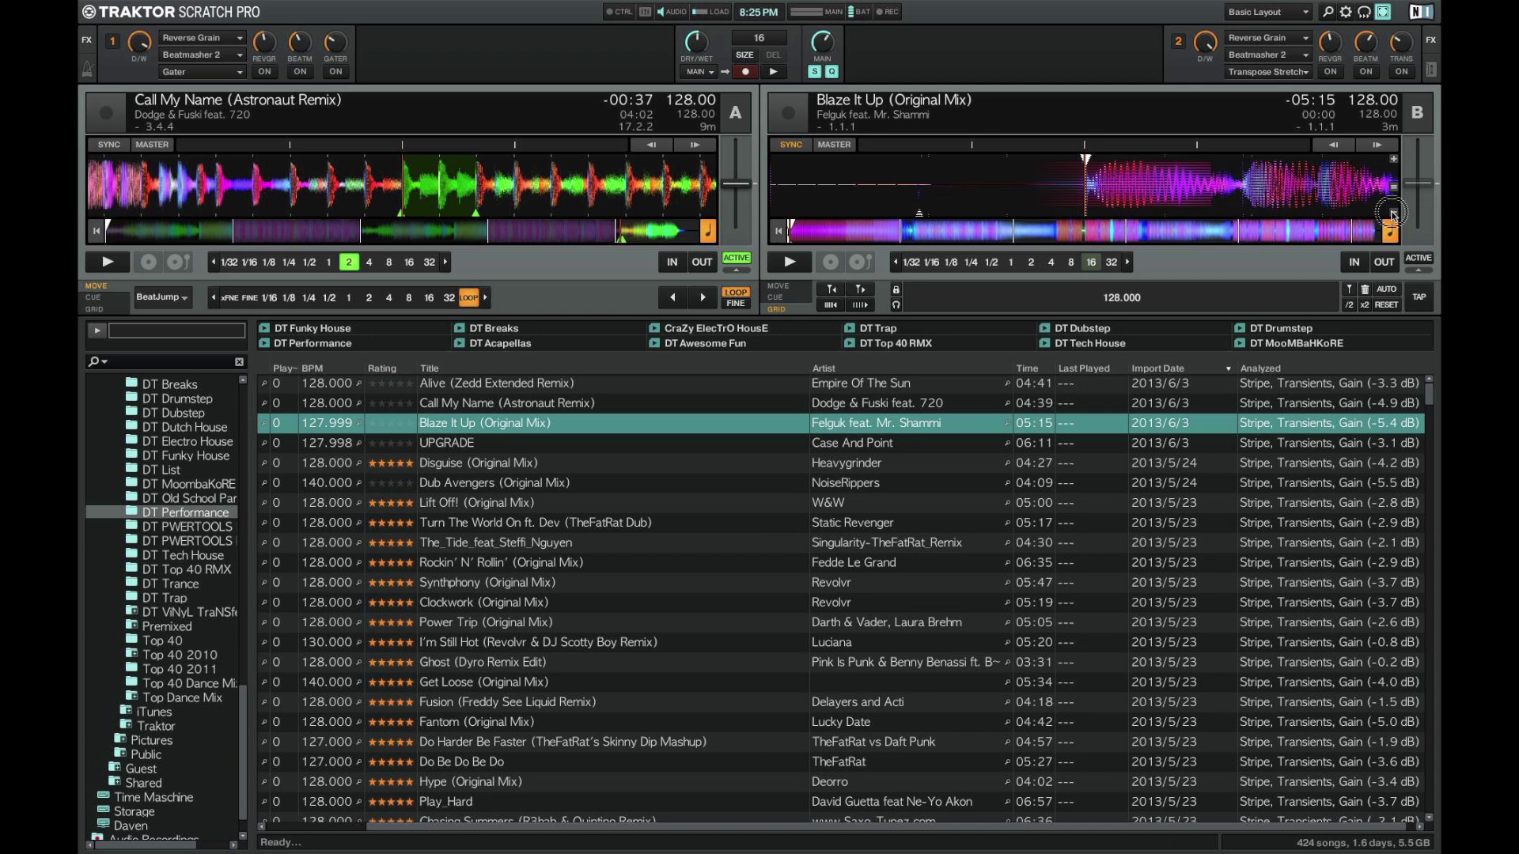
pyautogui.click(1394, 160)
pyautogui.click(1393, 160)
pyautogui.click(1393, 162)
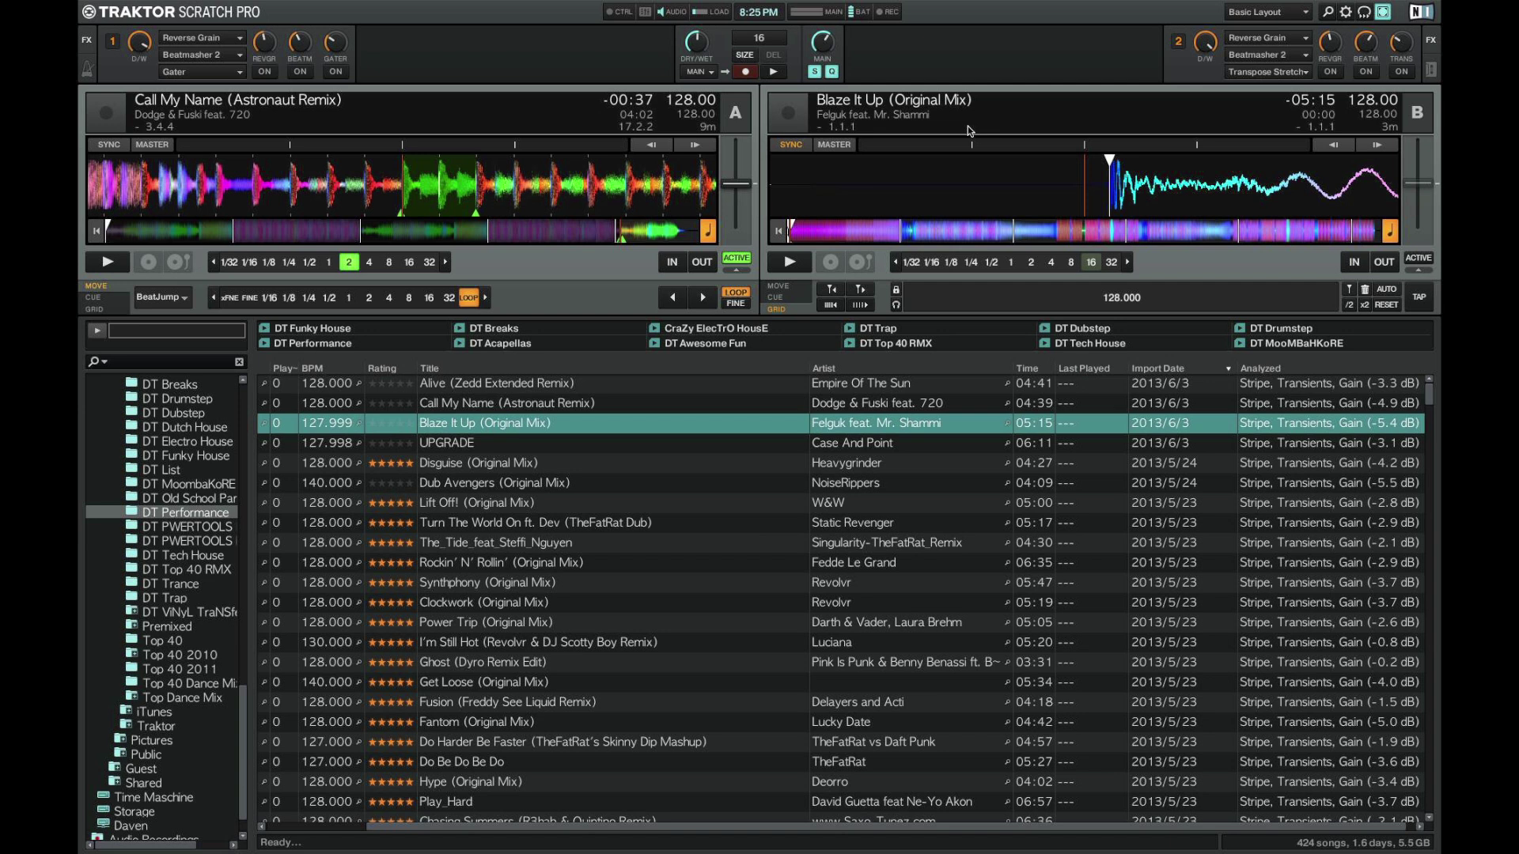
pyautogui.click(1394, 212)
pyautogui.click(1395, 212)
pyautogui.click(1394, 212)
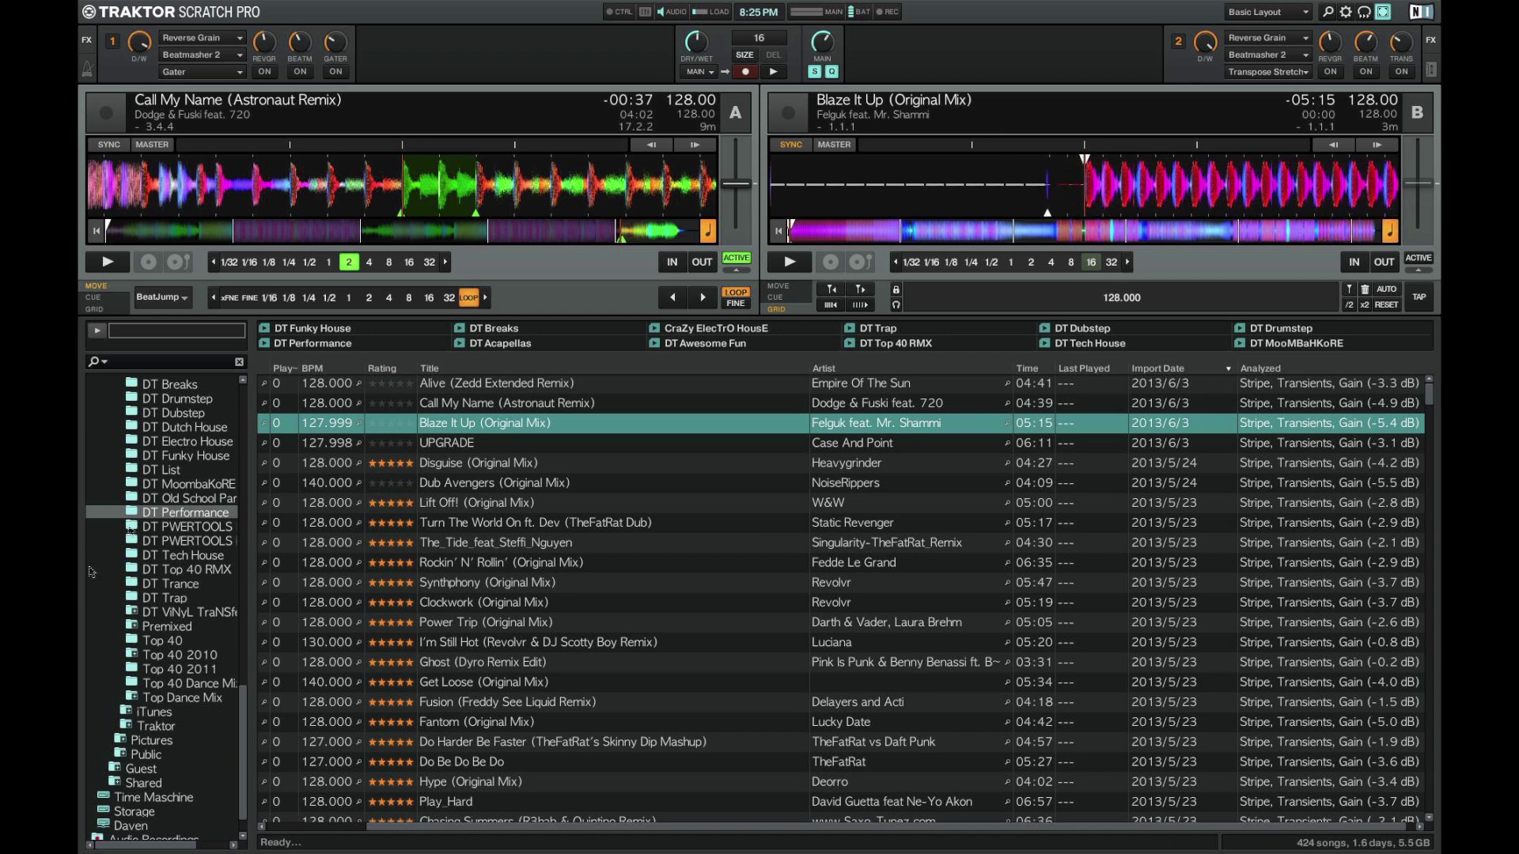
# Step: Browse the playlists in the library tree, including DT Breaks, and open Classic Mixup
pyautogui.scroll(10, 91, 571)
pyautogui.scroll(-3, 133, 577)
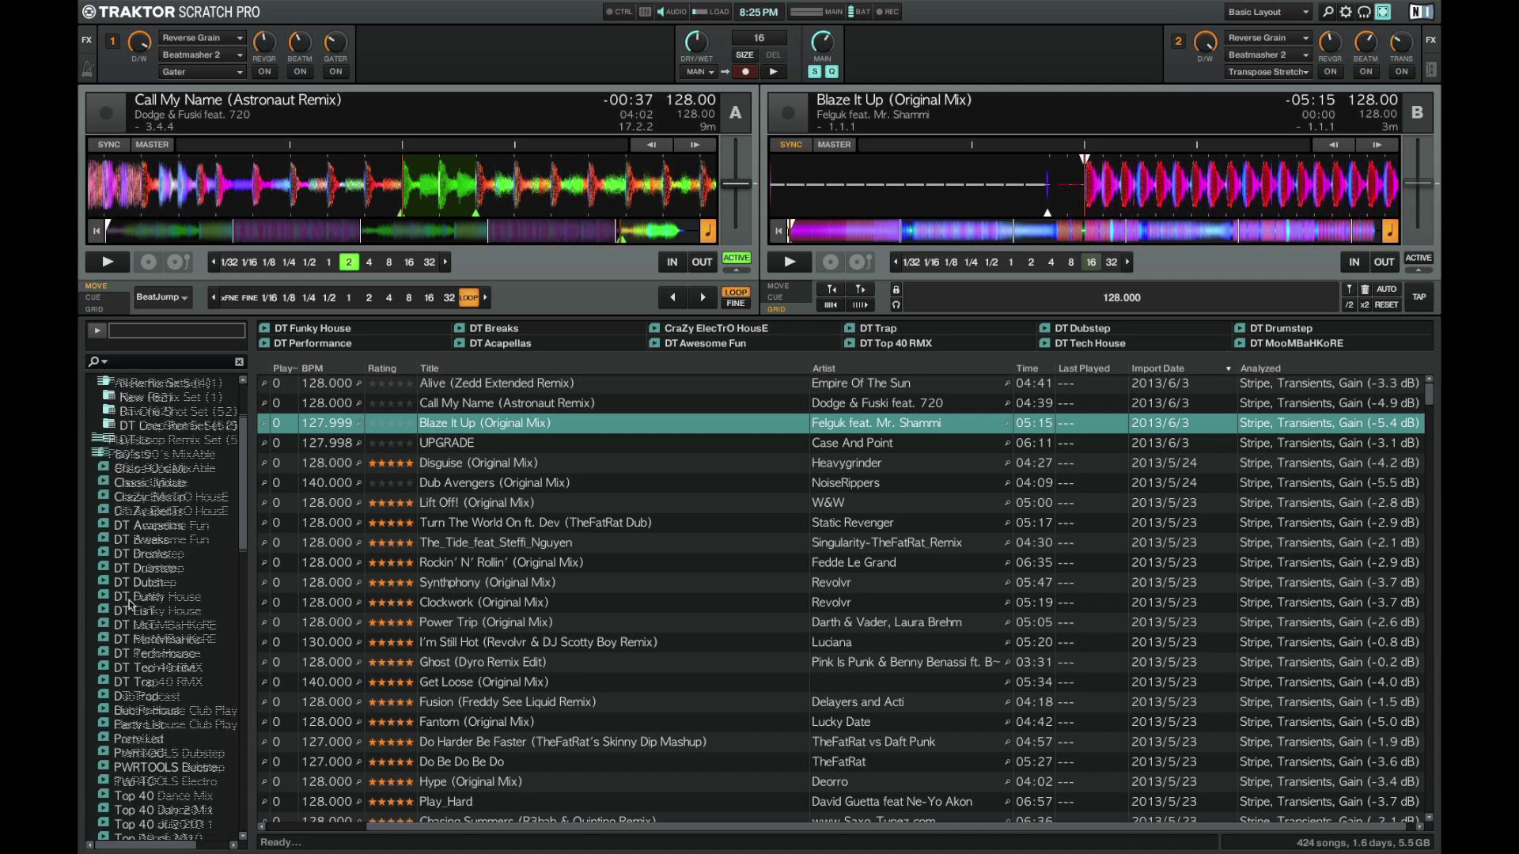
pyautogui.click(152, 506)
pyautogui.scroll(2, 155, 515)
pyautogui.click(153, 563)
pyautogui.click(150, 615)
pyautogui.scroll(-2, 155, 656)
pyautogui.click(164, 557)
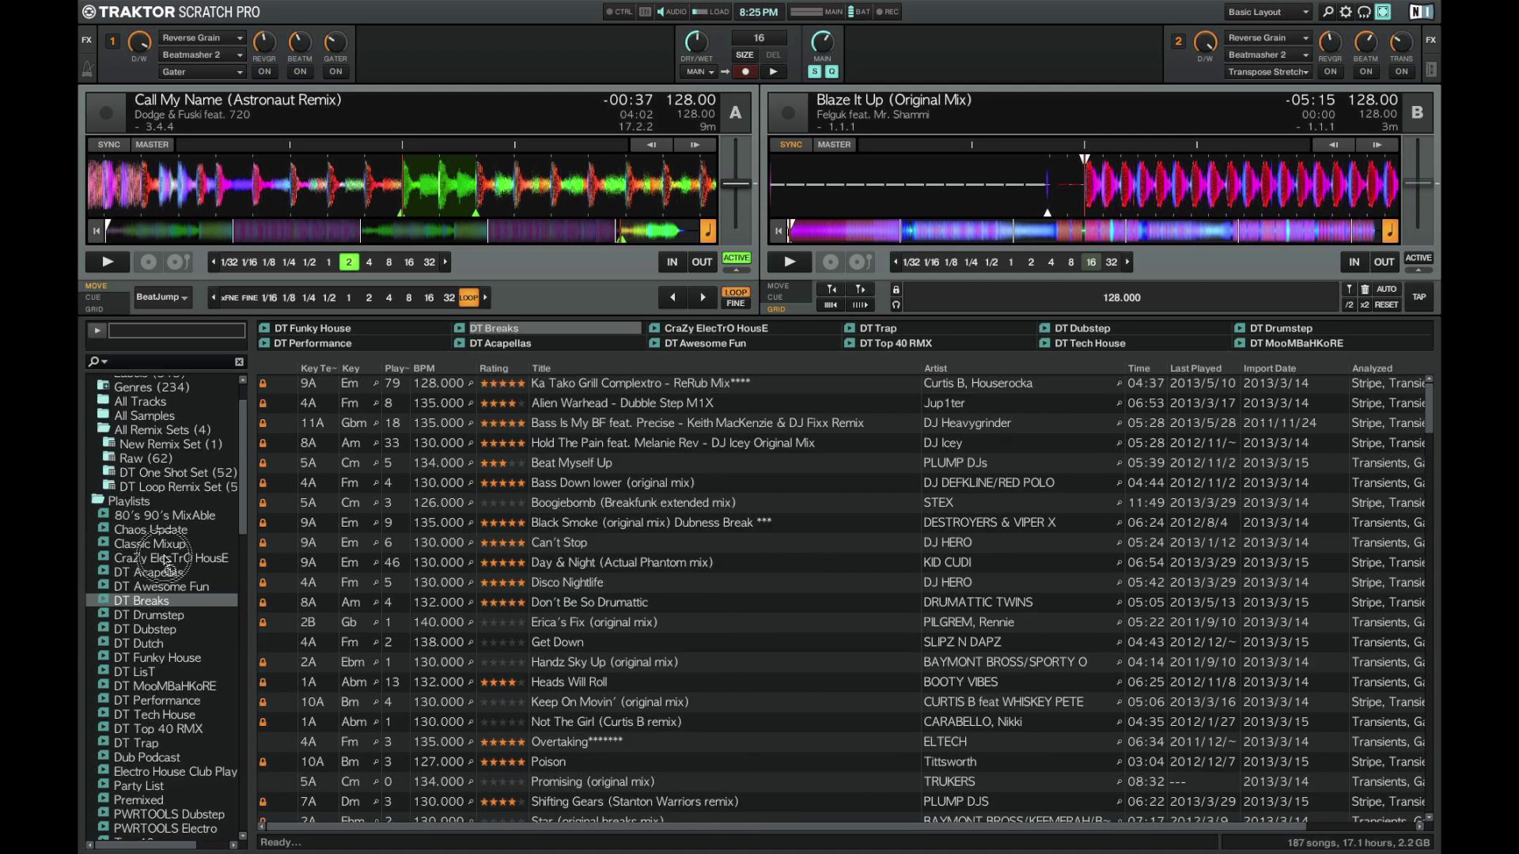
pyautogui.click(159, 544)
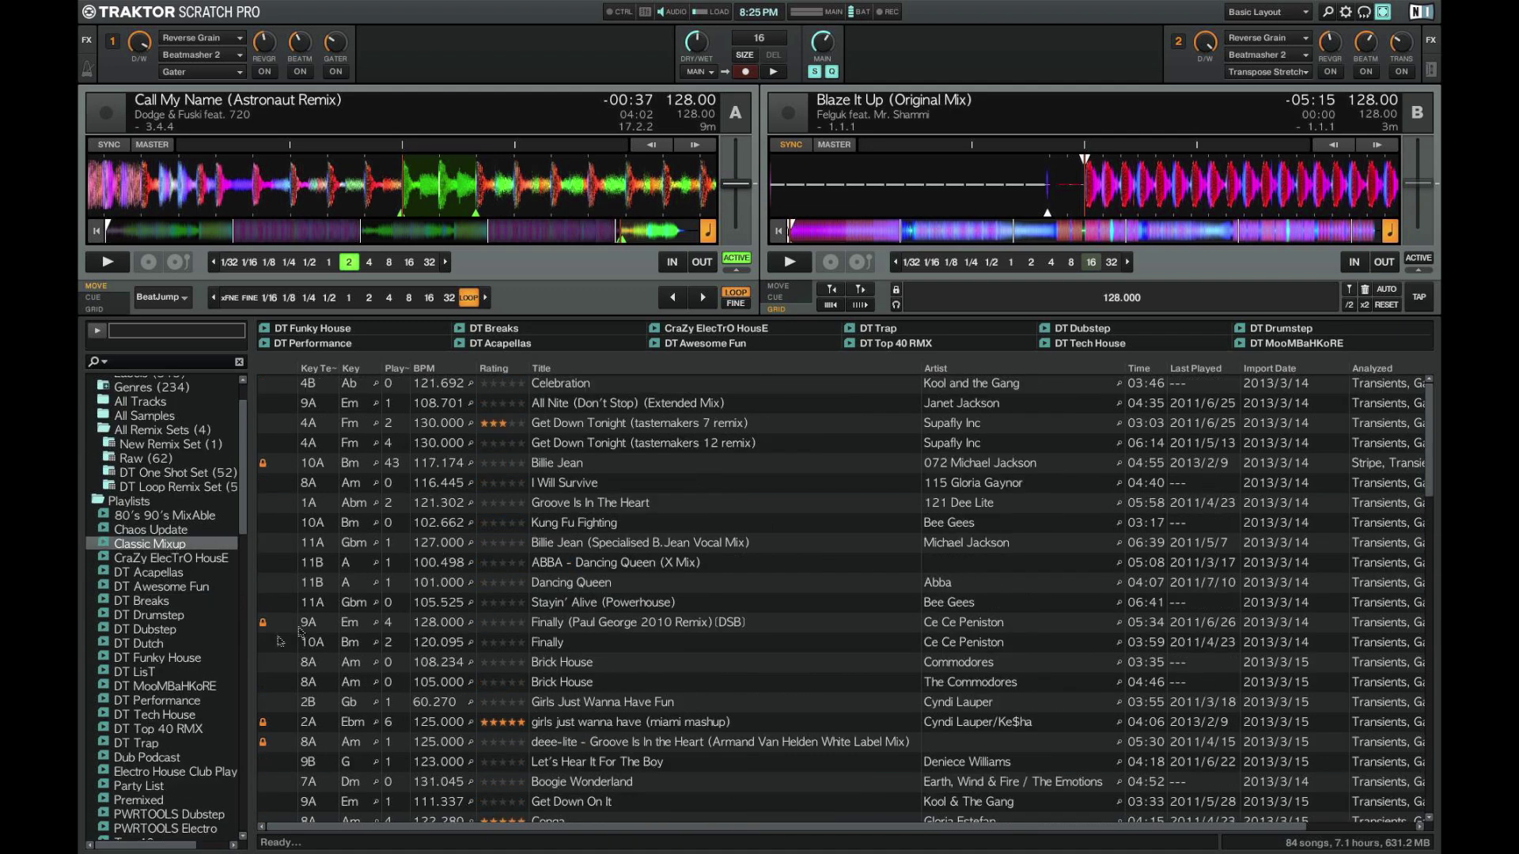
# Step: Look through the Classic Mixup track list, examining the keys, BPM values, ratings and lock marks
pyautogui.scroll(-5, 506, 415)
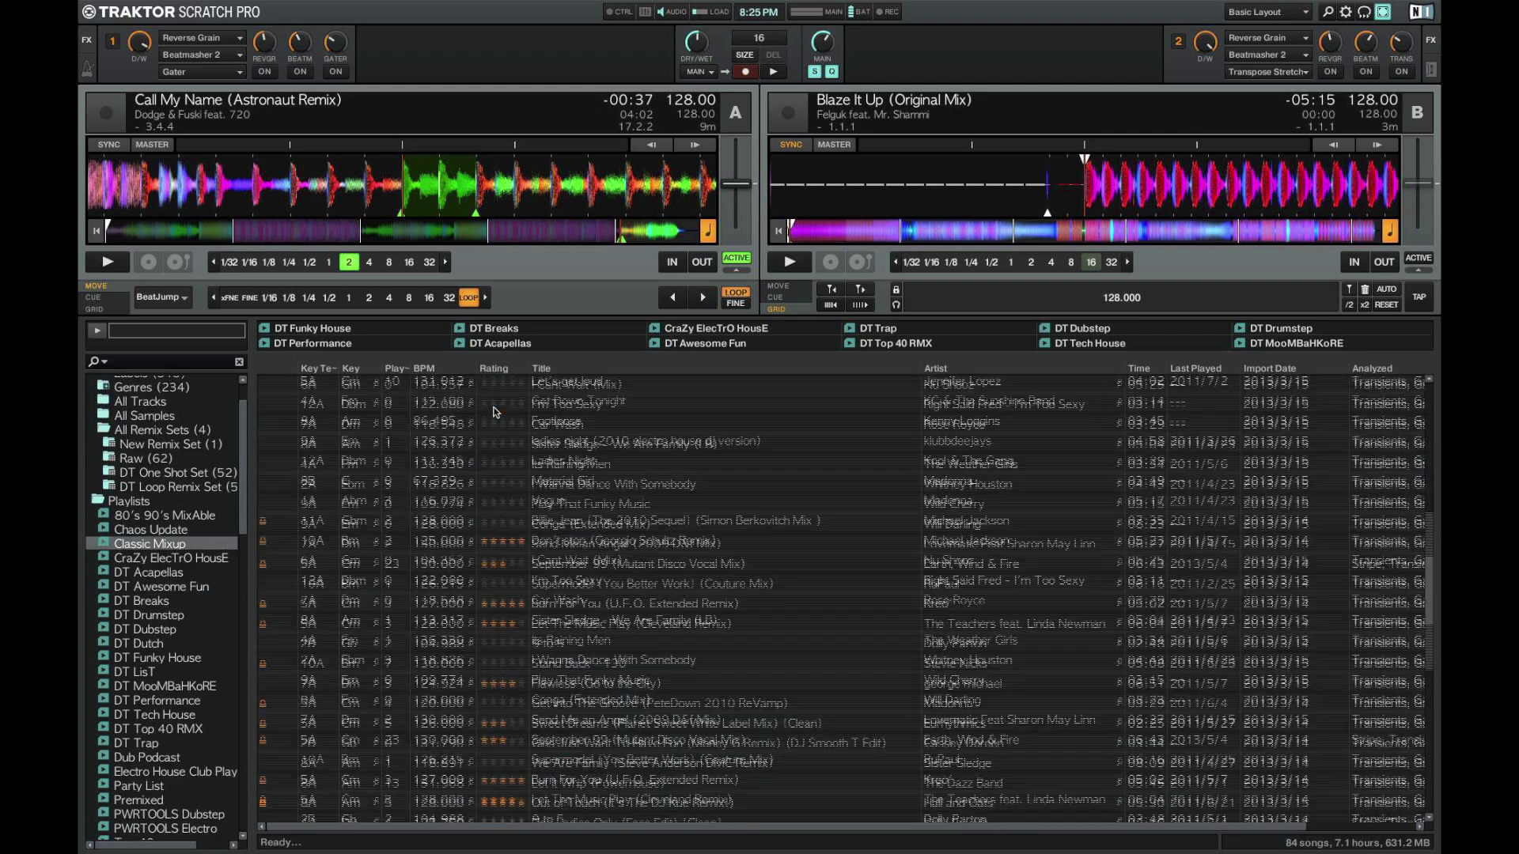
pyautogui.scroll(5, 554, 403)
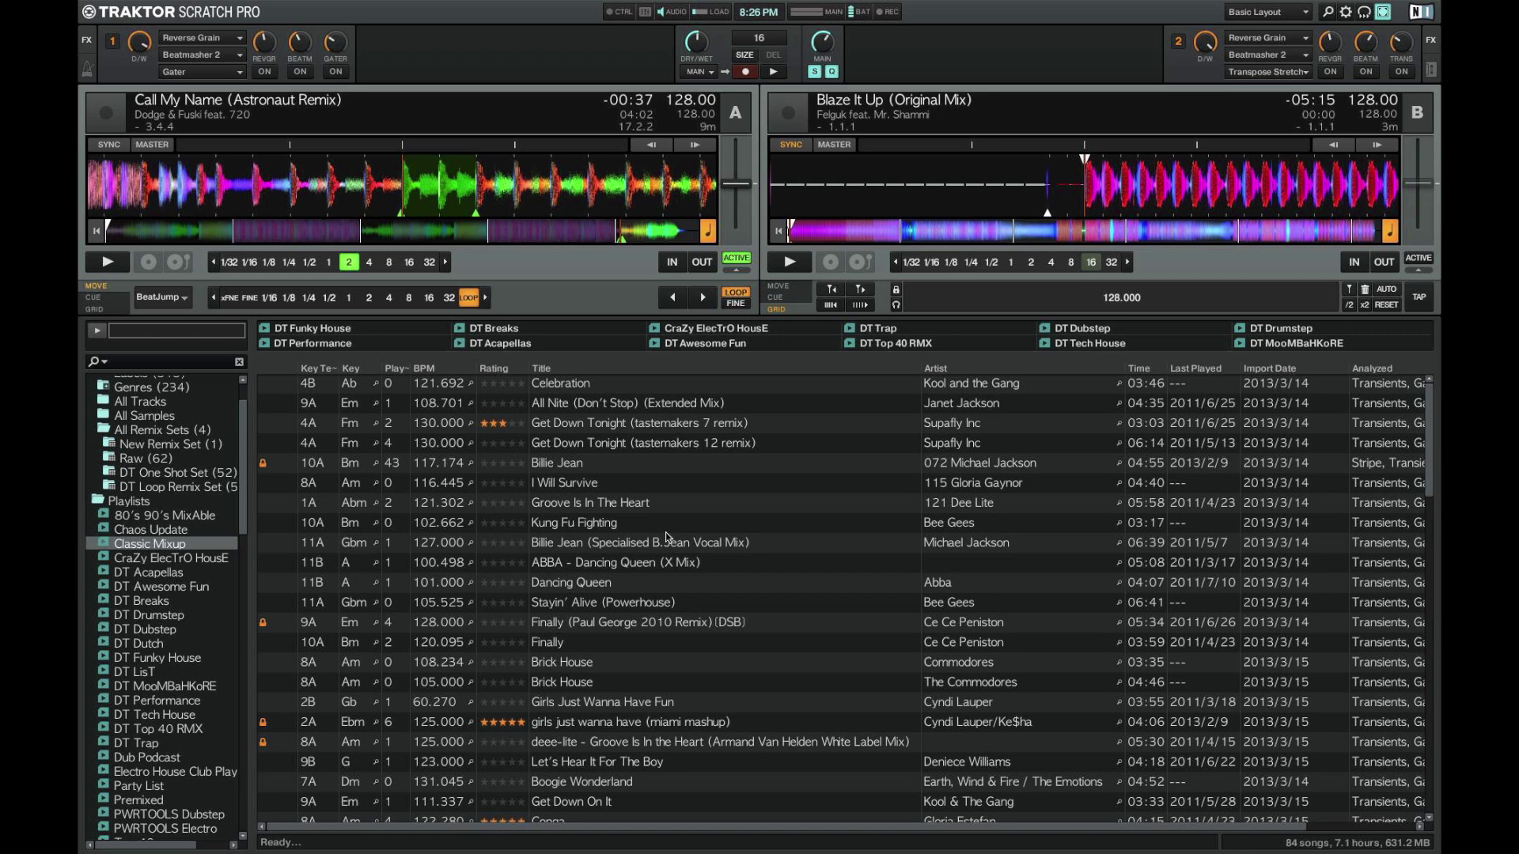
pyautogui.scroll(-2, 666, 537)
pyautogui.scroll(-5, 666, 538)
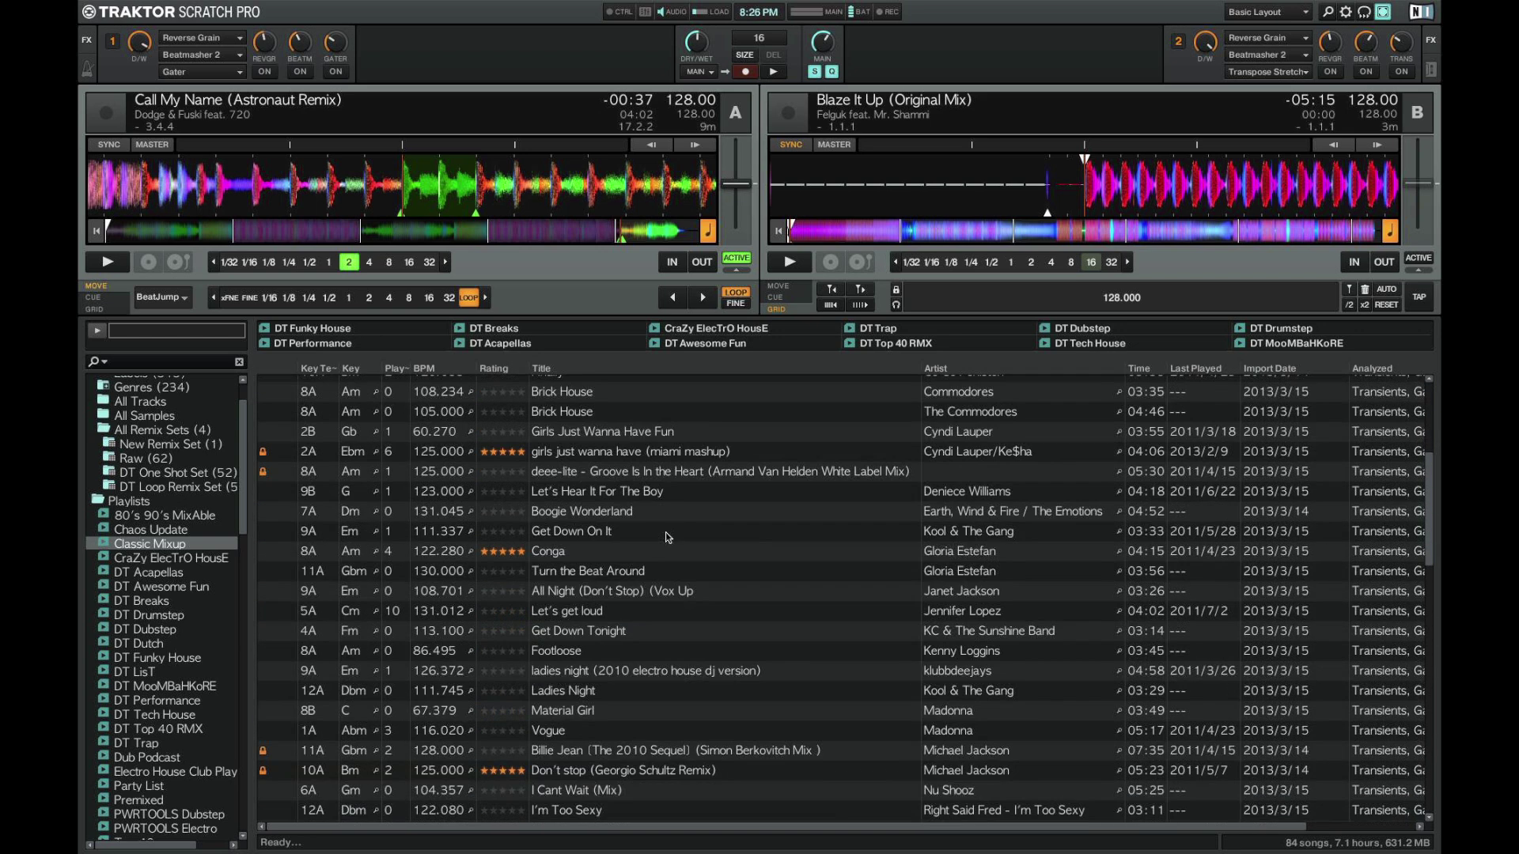
pyautogui.scroll(7, 666, 537)
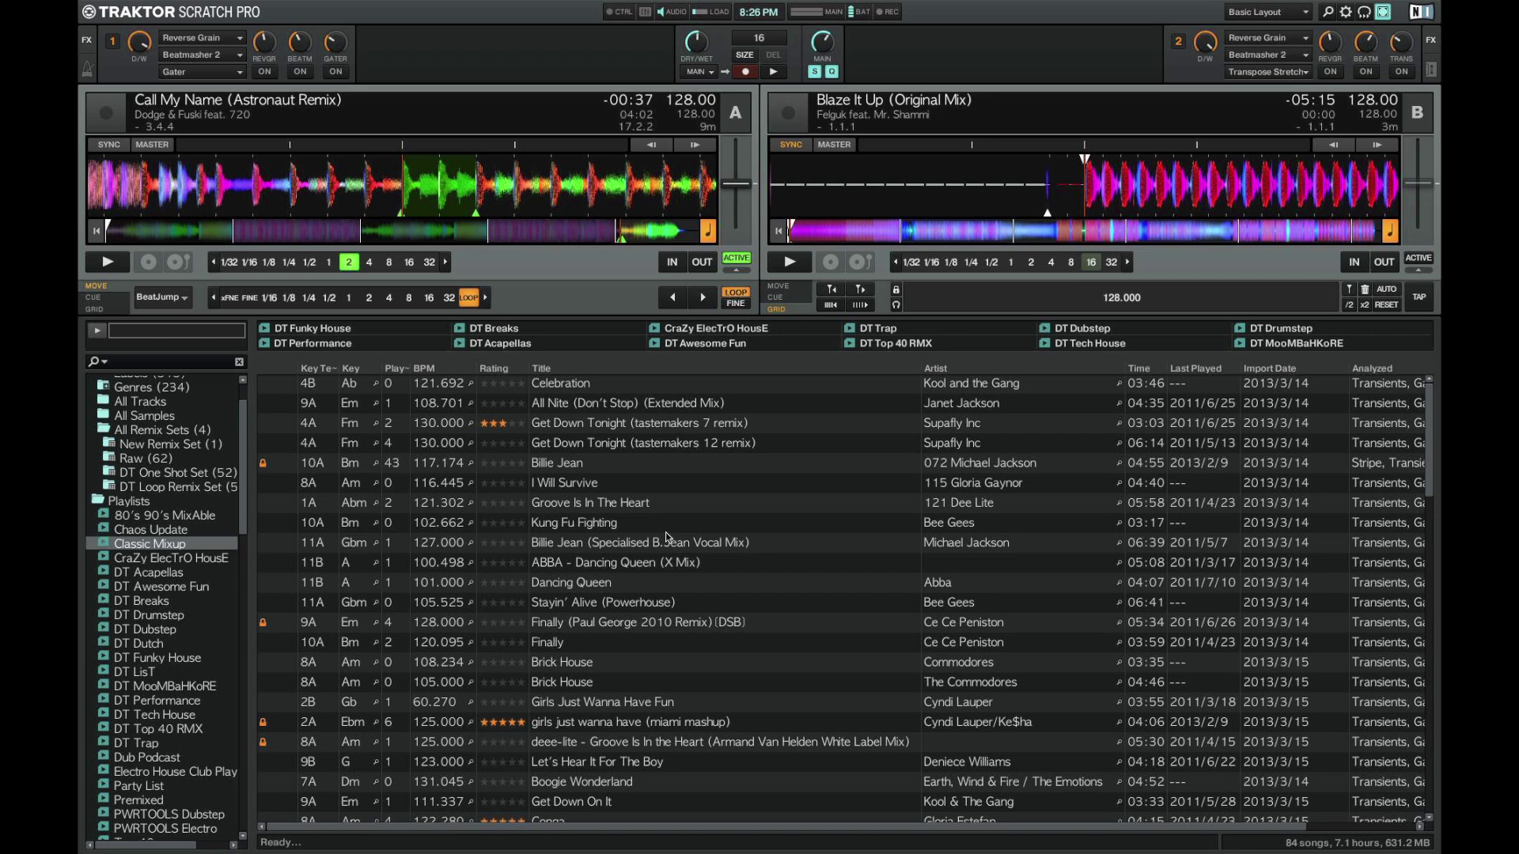
pyautogui.scroll(-5, 666, 538)
pyautogui.scroll(5, 667, 538)
pyautogui.scroll(-3, 667, 538)
pyautogui.scroll(3, 667, 538)
pyautogui.scroll(-5, 666, 538)
pyautogui.scroll(5, 667, 538)
pyautogui.scroll(-5, 666, 538)
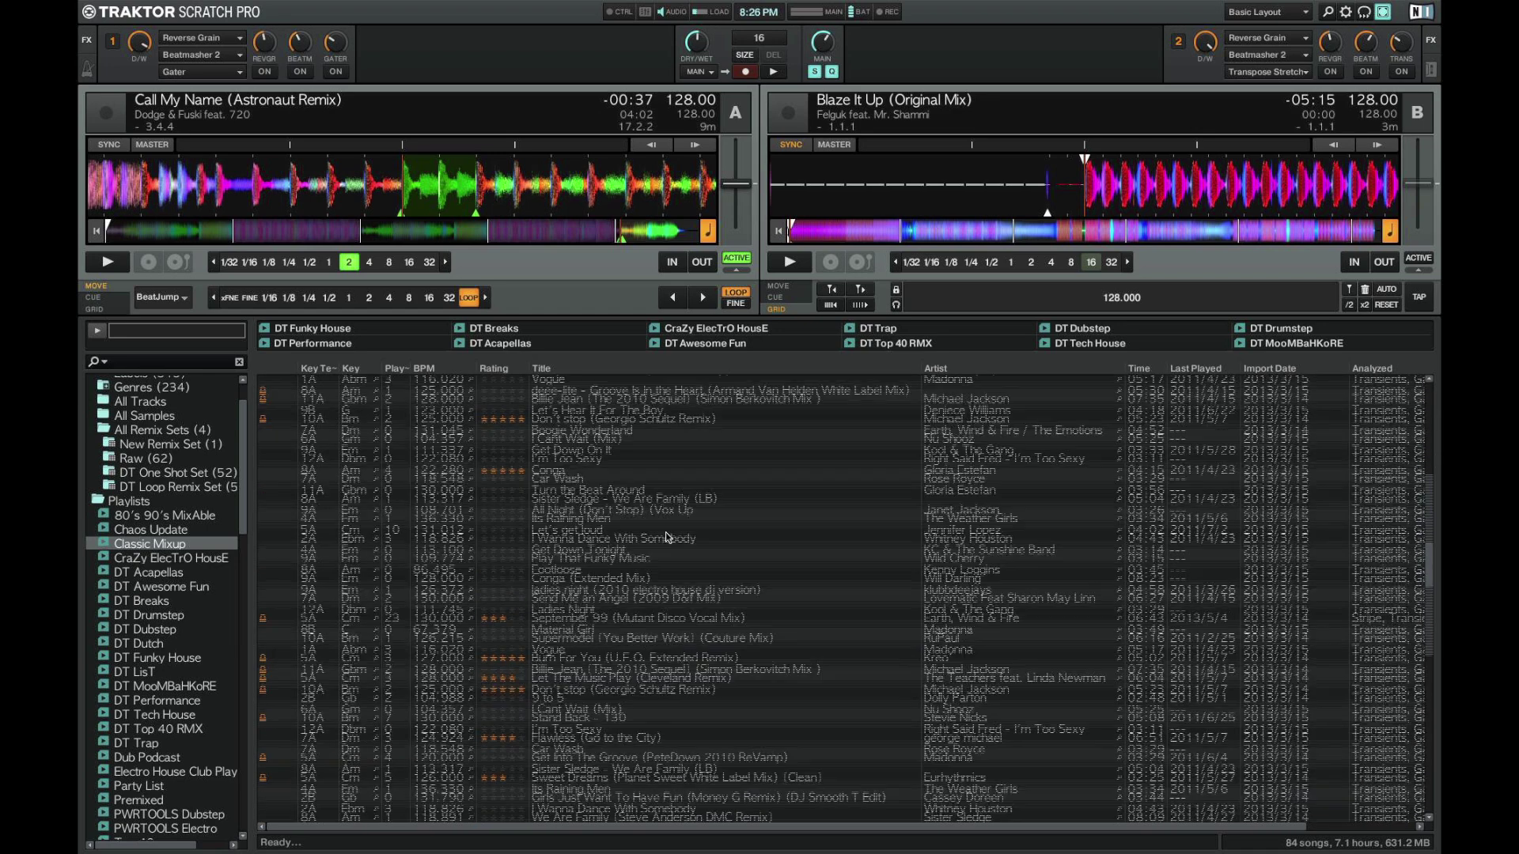
pyautogui.scroll(-5, 667, 538)
pyautogui.scroll(10, 667, 538)
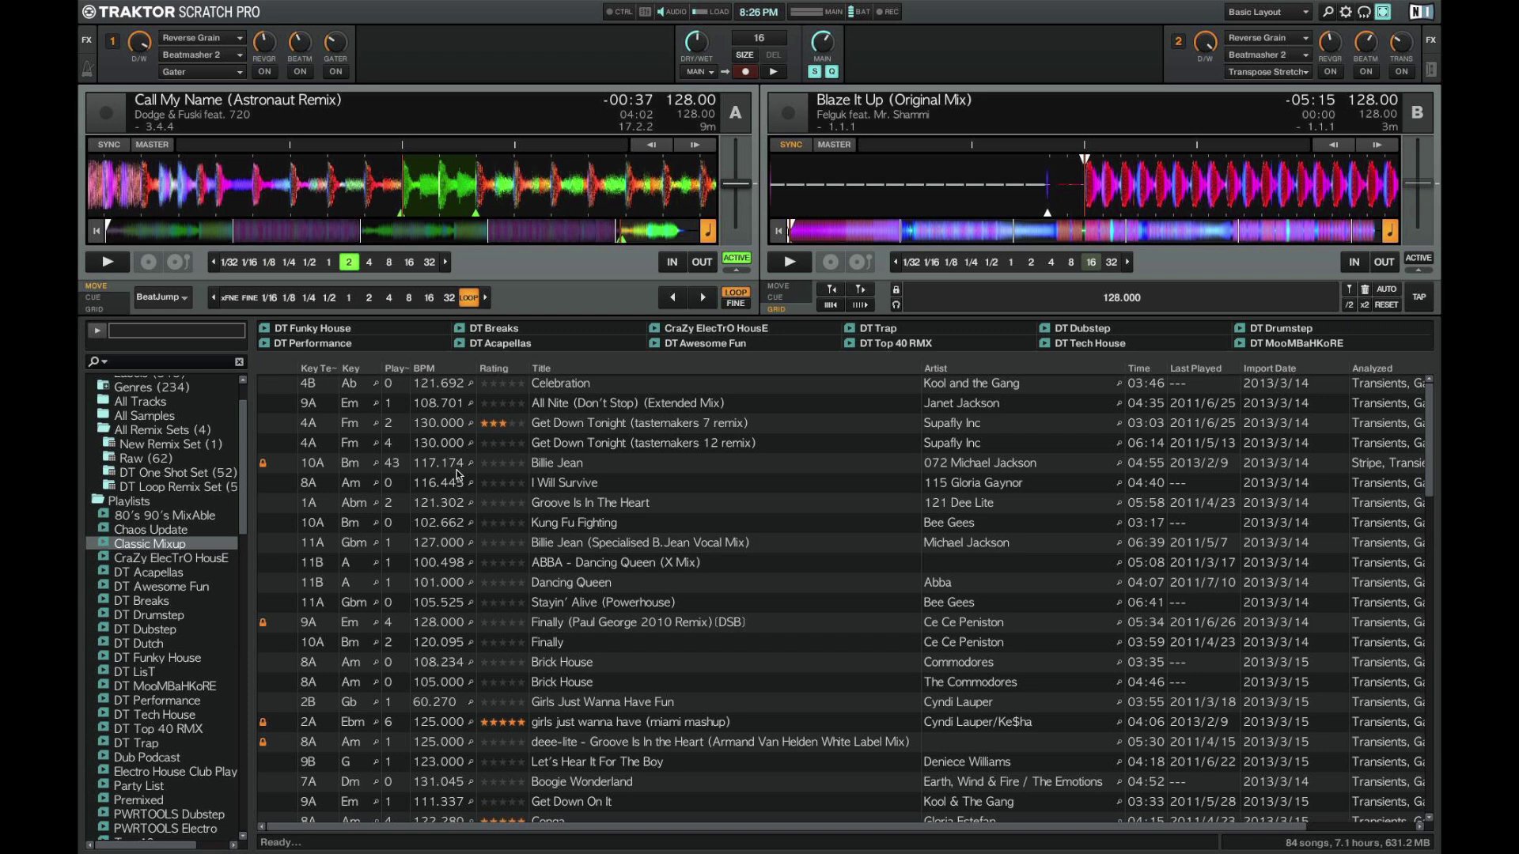
# Step: View several playlists, including DT LisT, and show the DT Breaks and DT Acapellas favorites
pyautogui.click(138, 603)
pyautogui.click(143, 643)
pyautogui.click(145, 671)
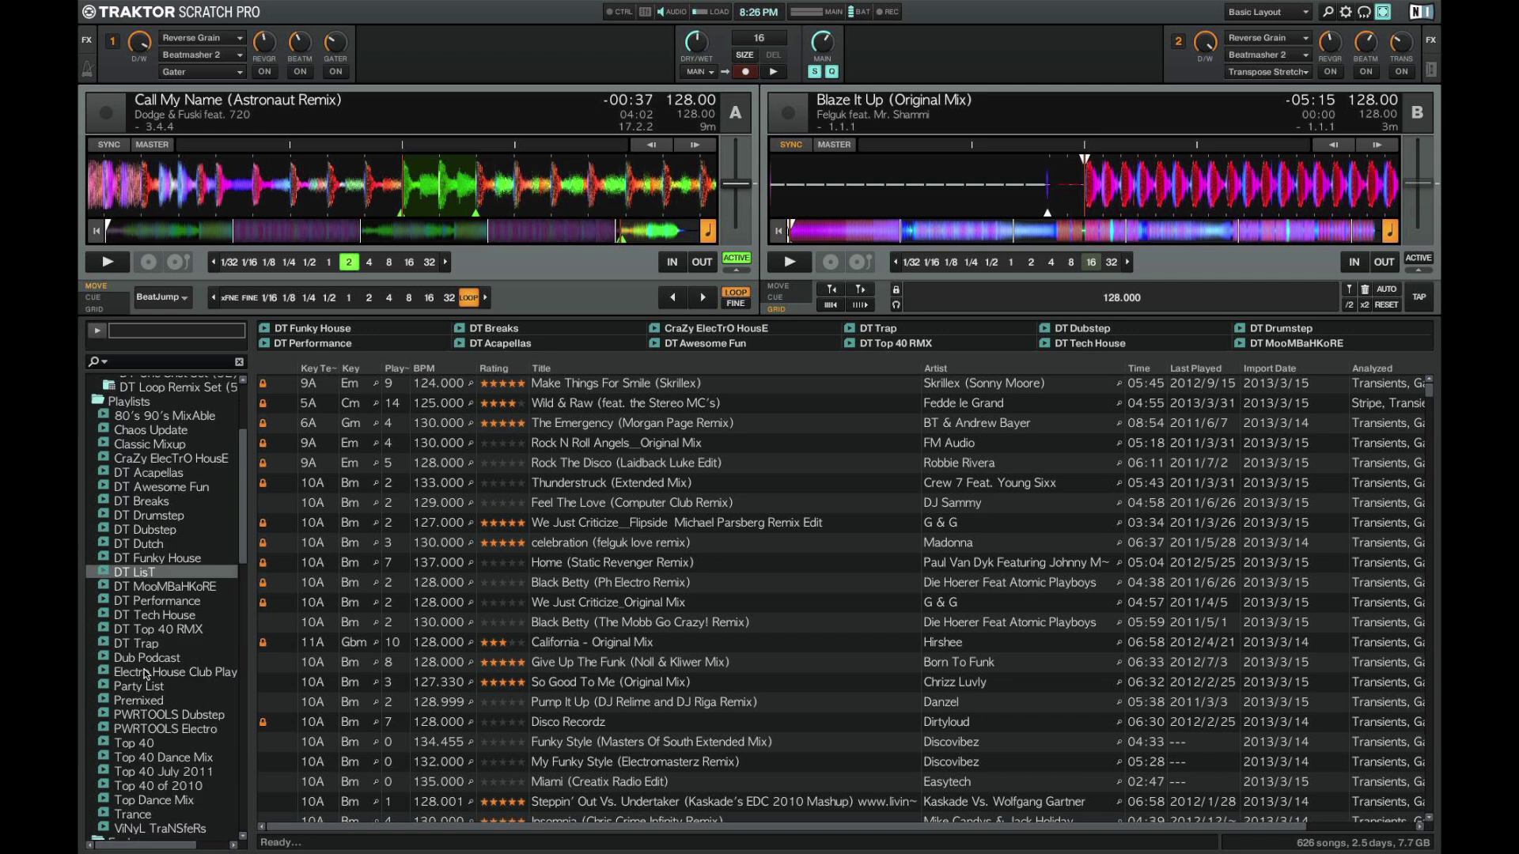
pyautogui.scroll(-3, 150, 601)
pyautogui.click(150, 672)
pyautogui.click(147, 603)
pyautogui.click(563, 329)
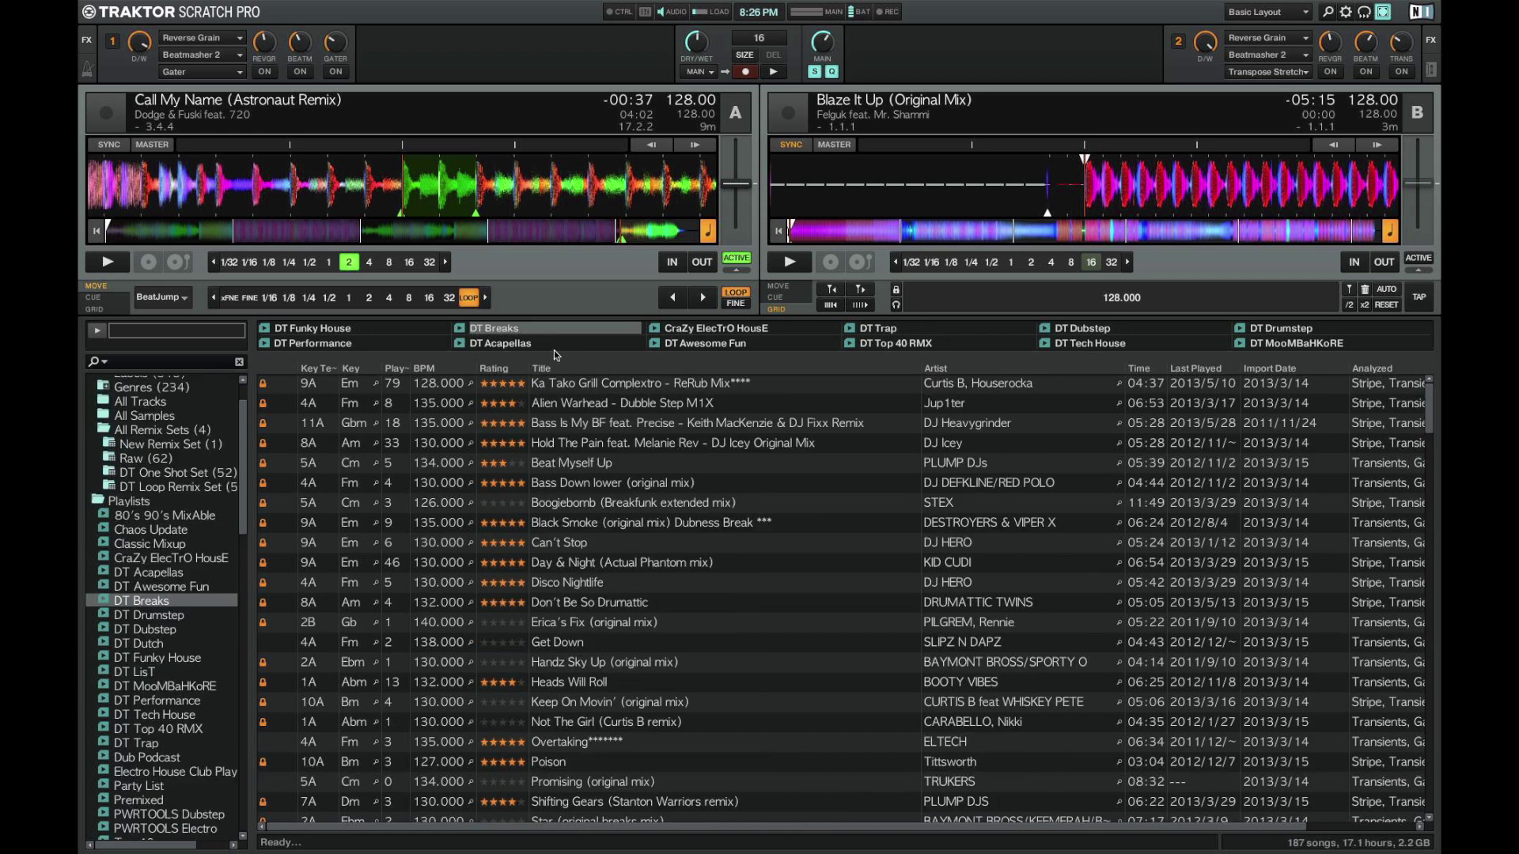
pyautogui.click(567, 343)
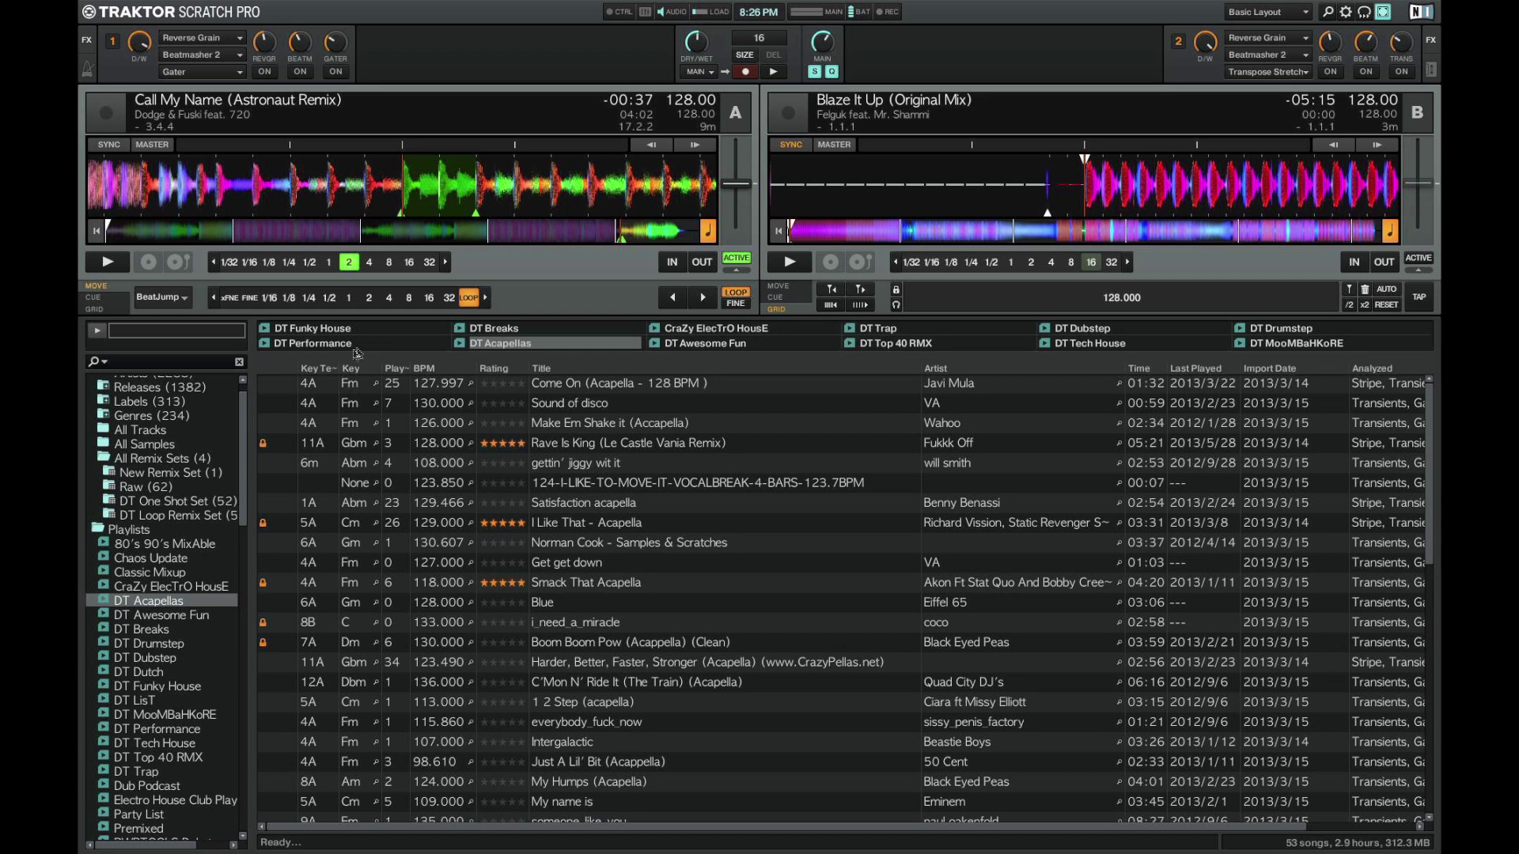
# Step: Assign the DT Breaks playlist to the DT Performance favorite slot, and put DT Performance back in that slot
pyautogui.moveTo(145, 631); pyautogui.dragTo(327, 342)
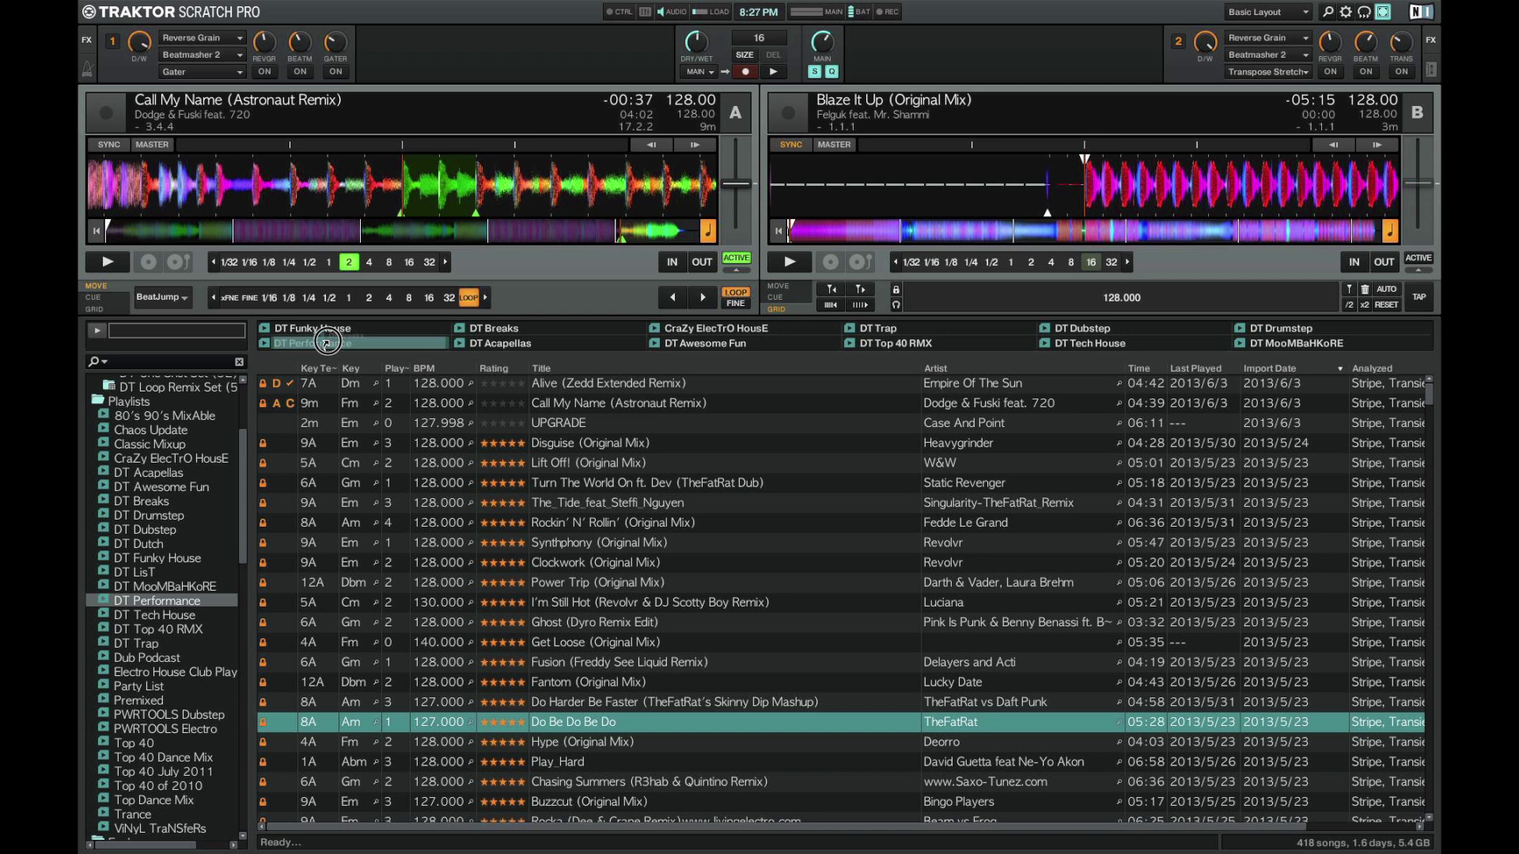
pyautogui.moveTo(327, 341)
pyautogui.mouseDown()
pyautogui.moveTo(182, 597)
pyautogui.moveTo(202, 510)
pyautogui.moveTo(345, 345)
pyautogui.mouseUp()
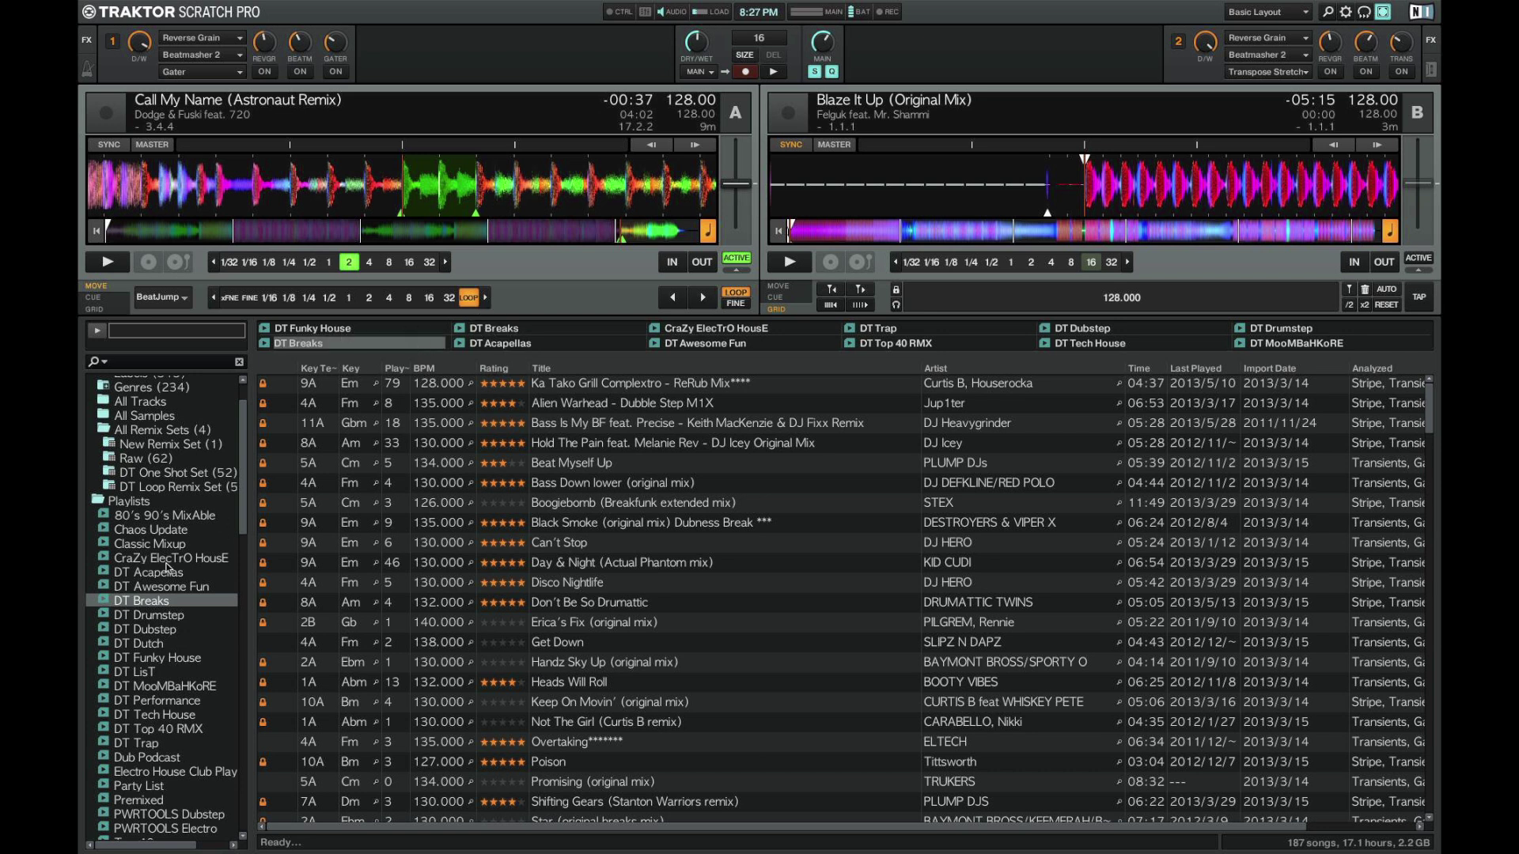
pyautogui.scroll(-2, 169, 568)
pyautogui.moveTo(157, 615); pyautogui.dragTo(343, 346)
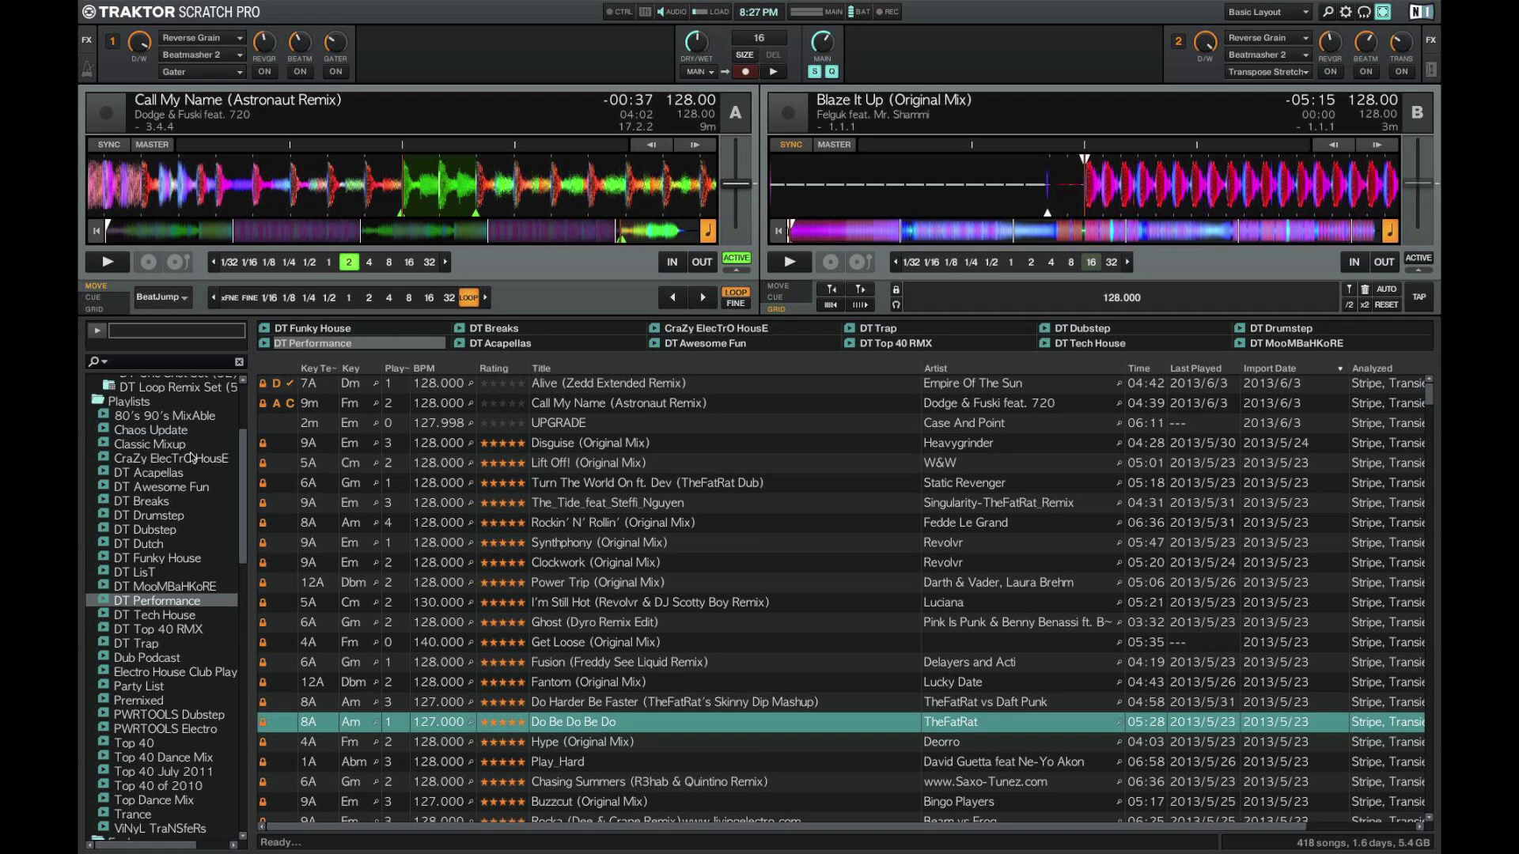
pyautogui.scroll(-3, 192, 458)
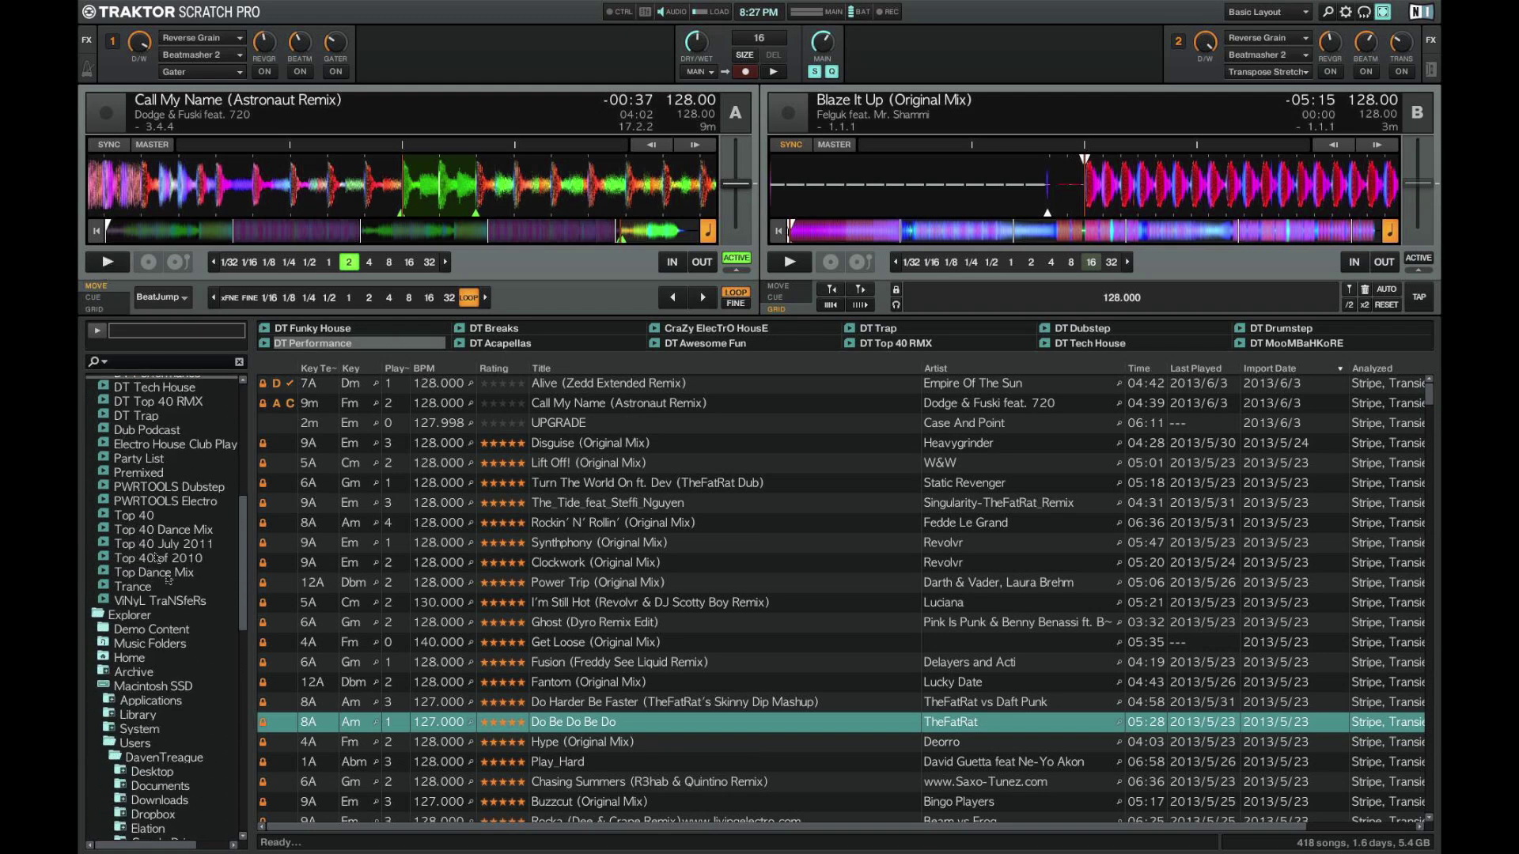
pyautogui.scroll(8, 169, 583)
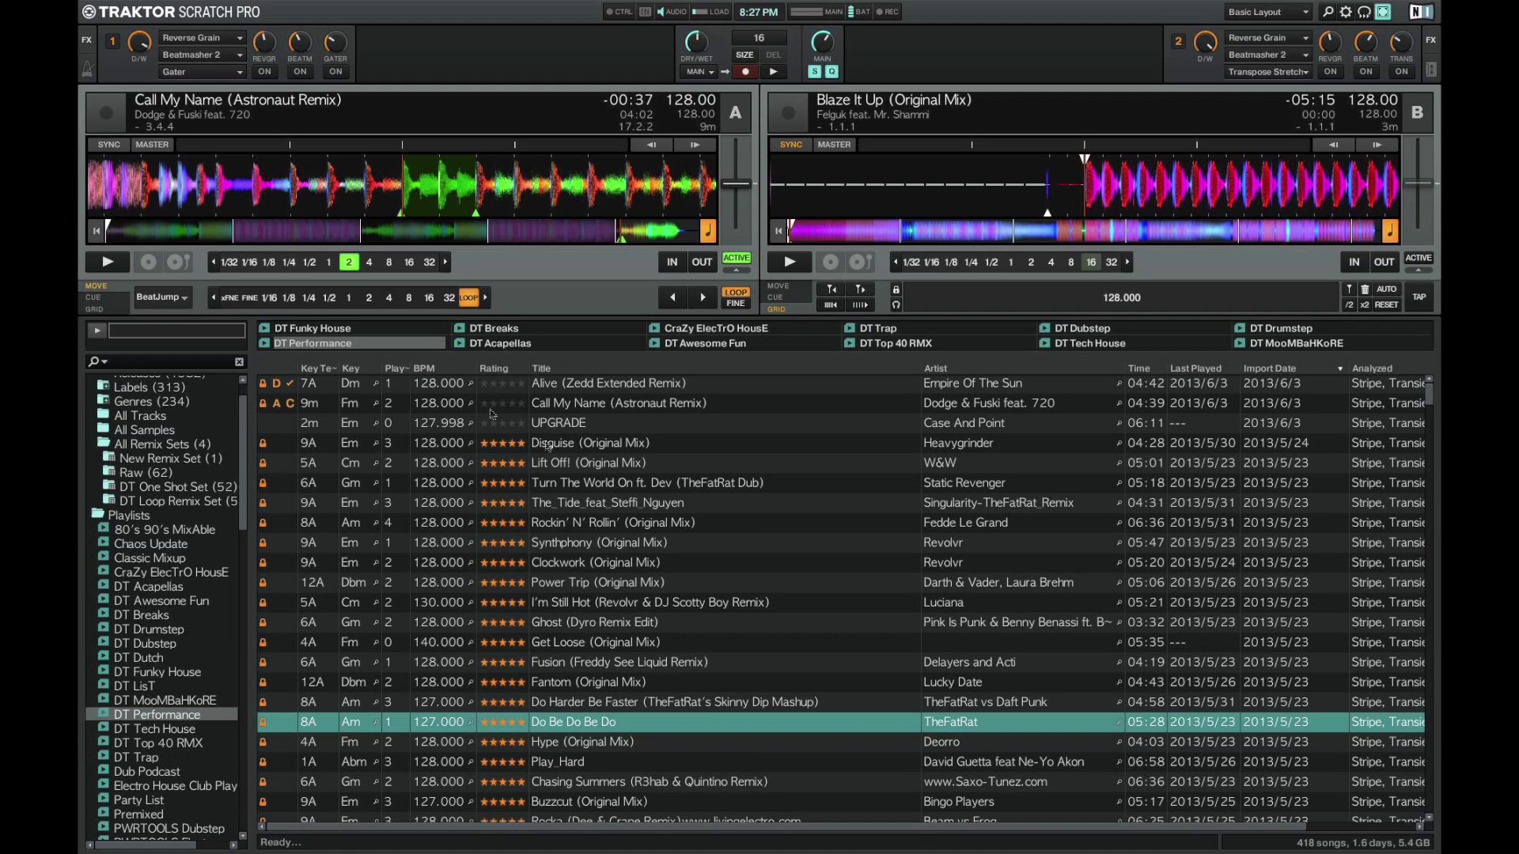
# Step: Show the cue controls for deck B and view the choice of columns available for the track list
pyautogui.click(783, 298)
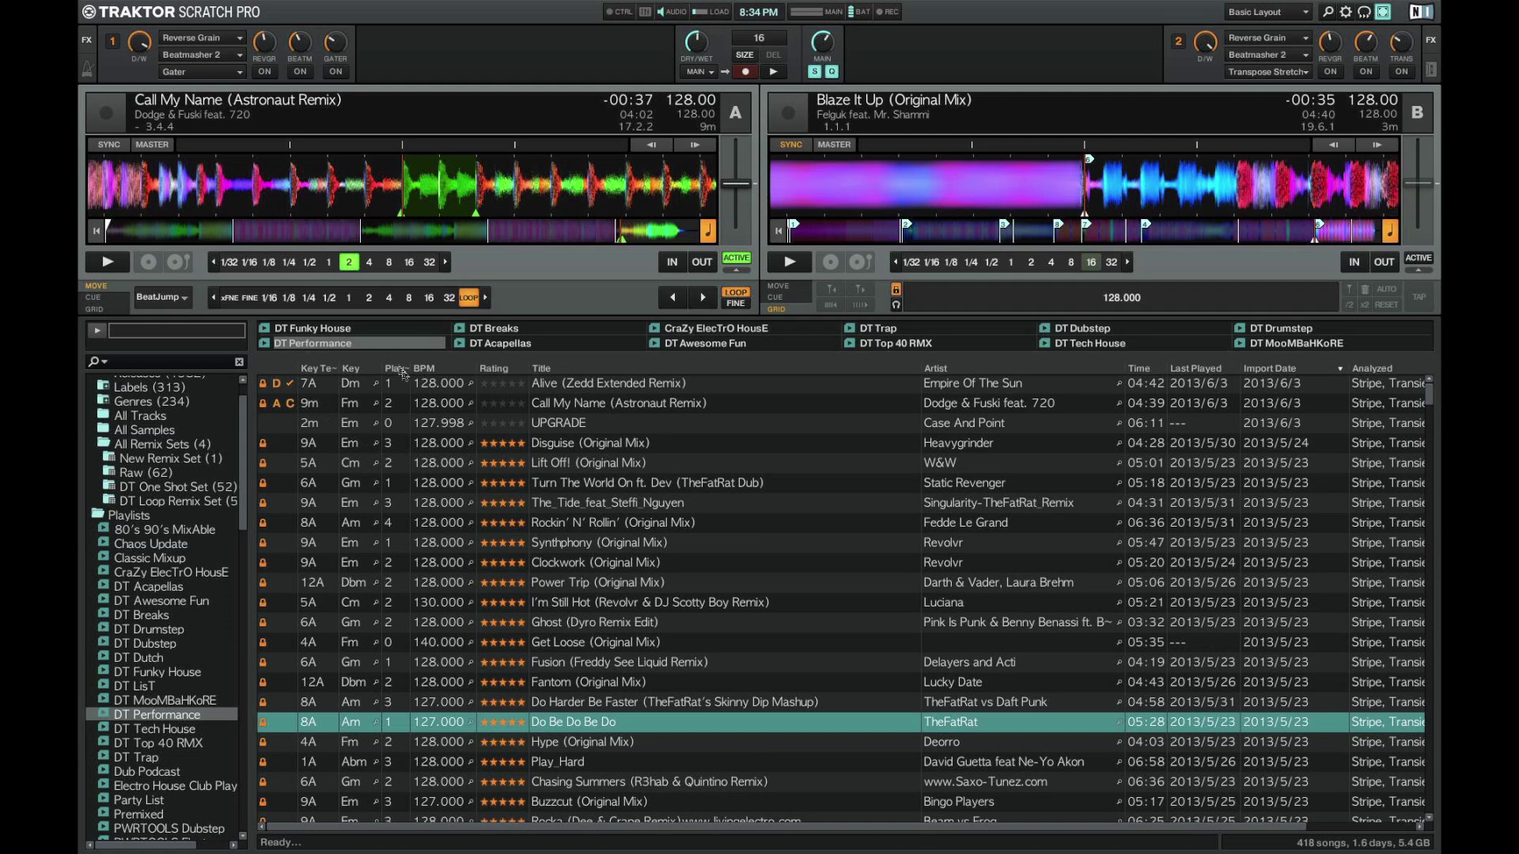
pyautogui.rightClick(788, 369)
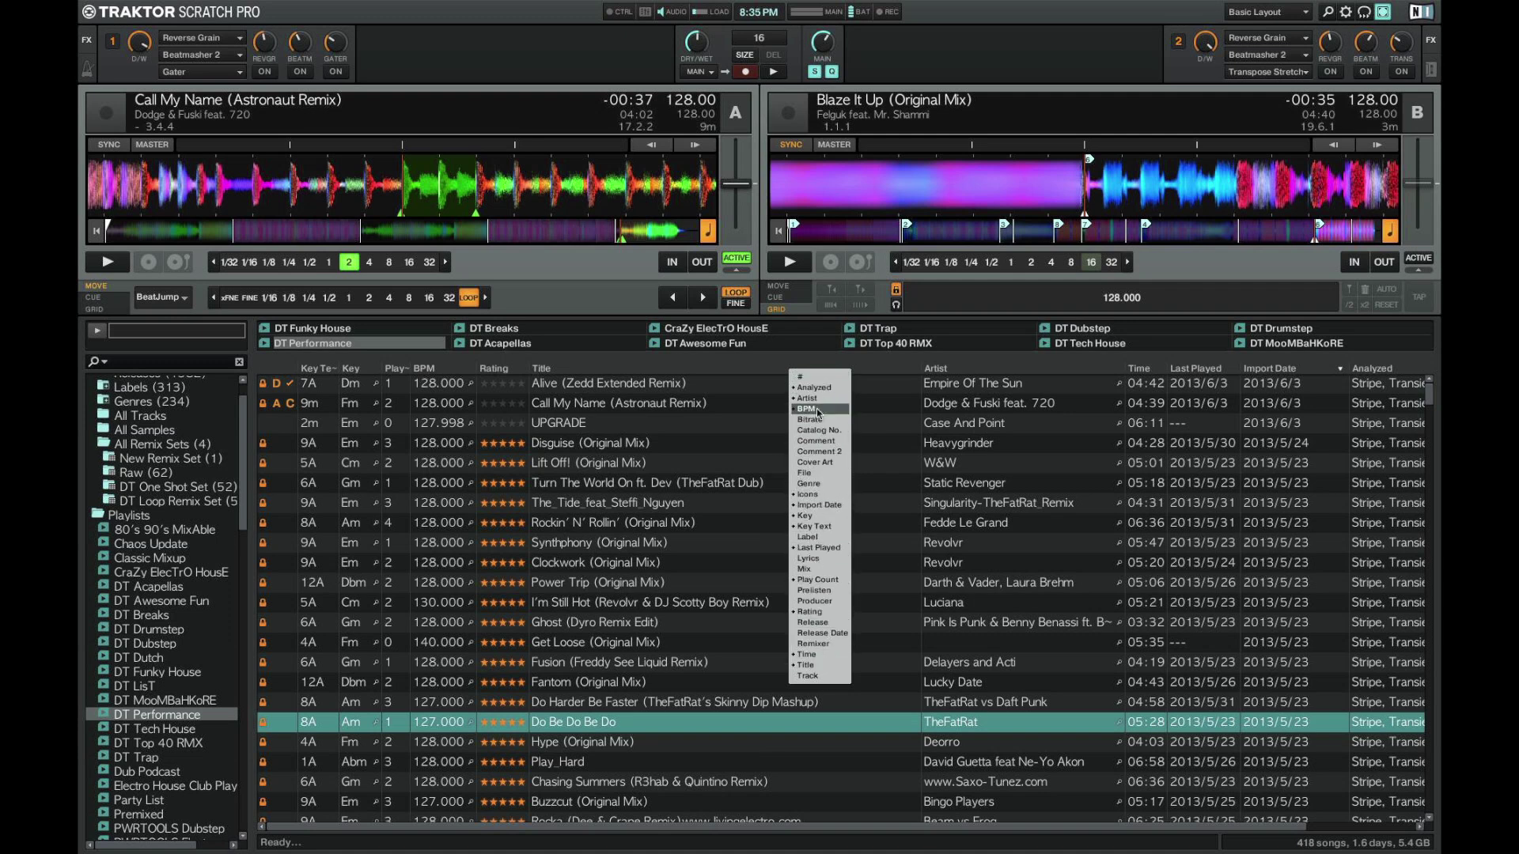
pyautogui.click(767, 367)
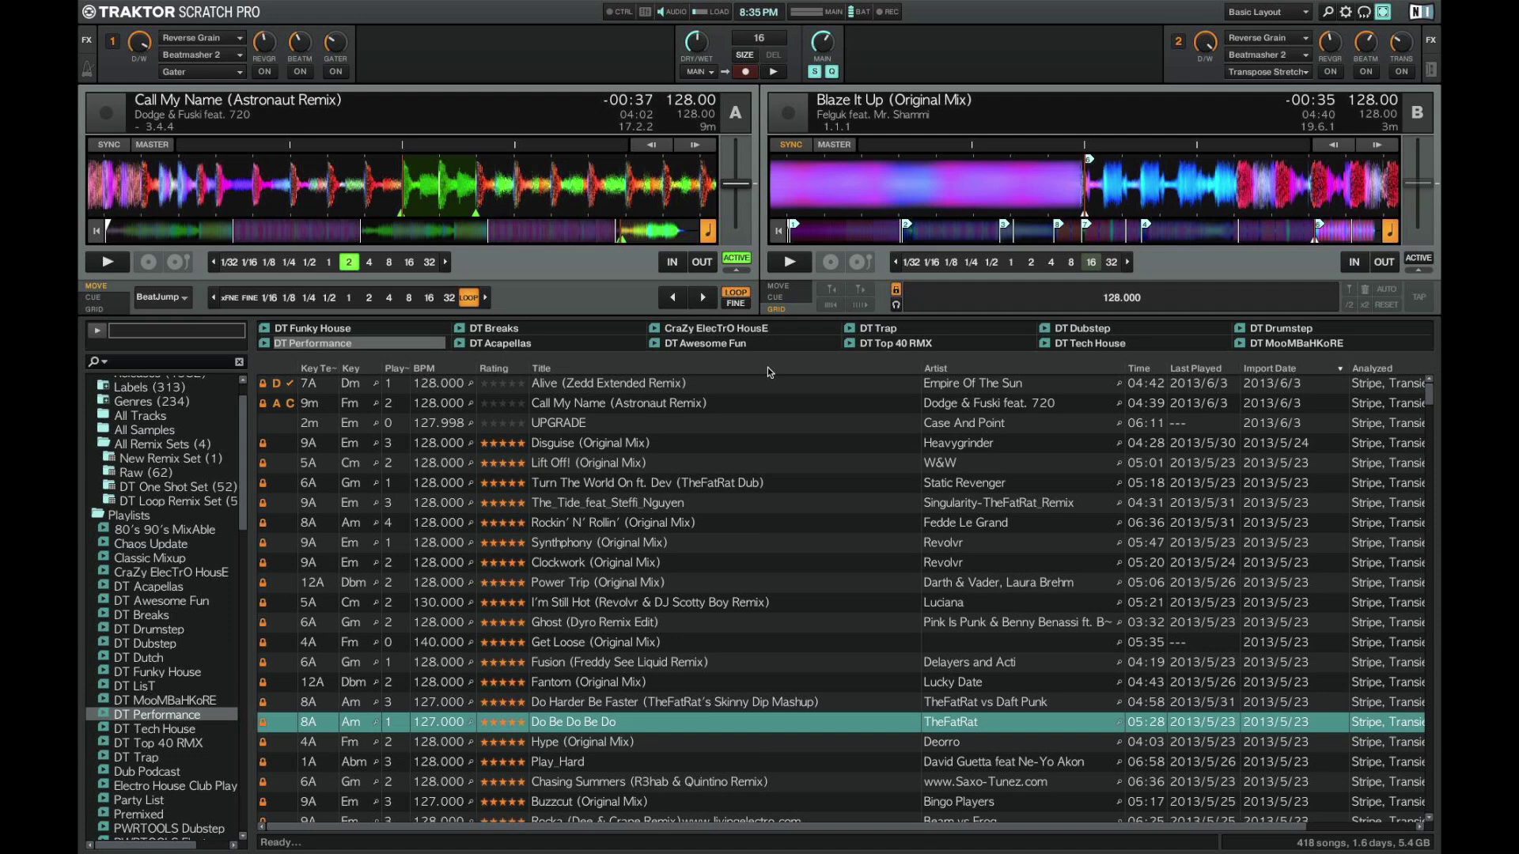